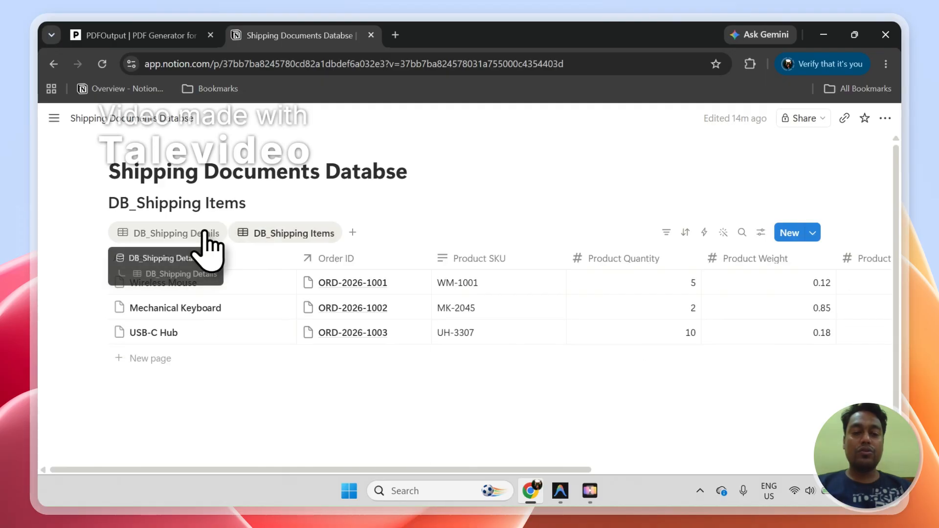
Step: Look through the DB_Shipping Details and DB_Shipping Items tables, ending on DB_Shipping Details
click(205, 234)
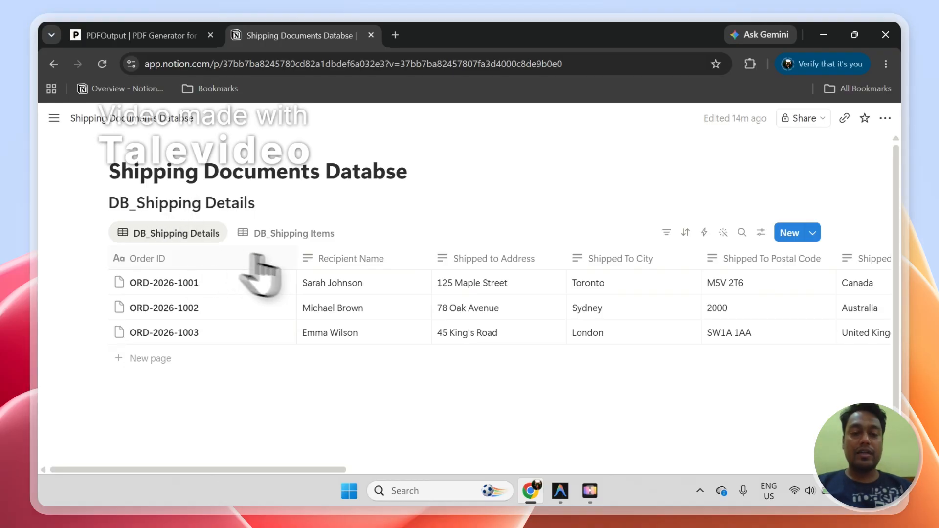
click(289, 238)
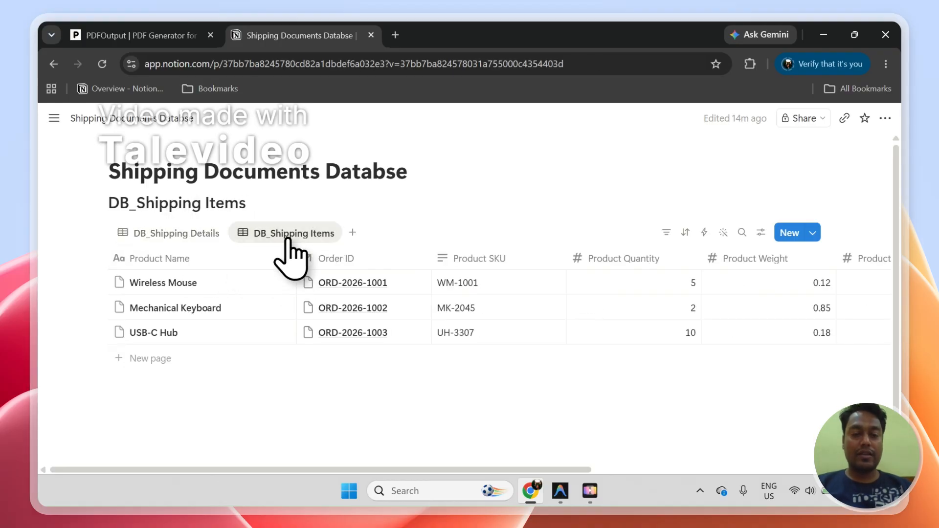
click(211, 238)
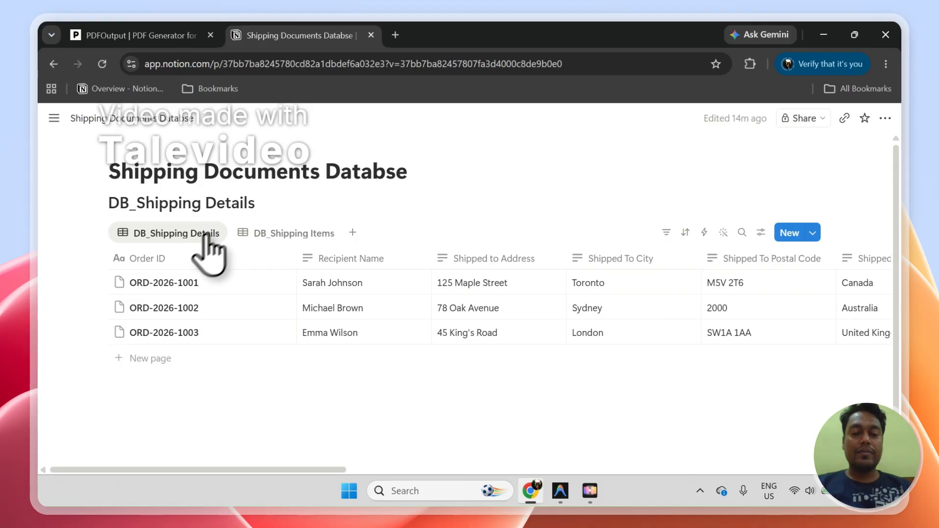
Step: Select the three order records in DB_Shipping Details, clear the selection and narrow the Order ID column
click(96, 282)
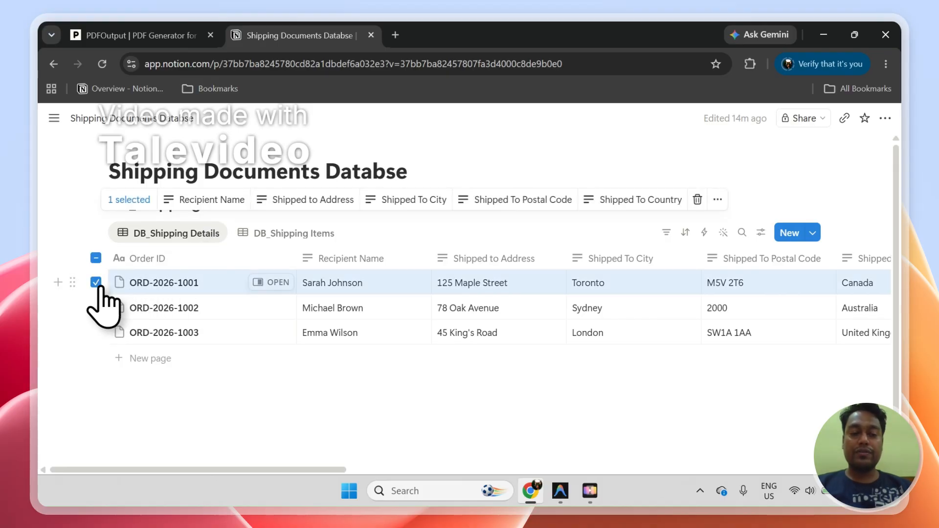
click(96, 307)
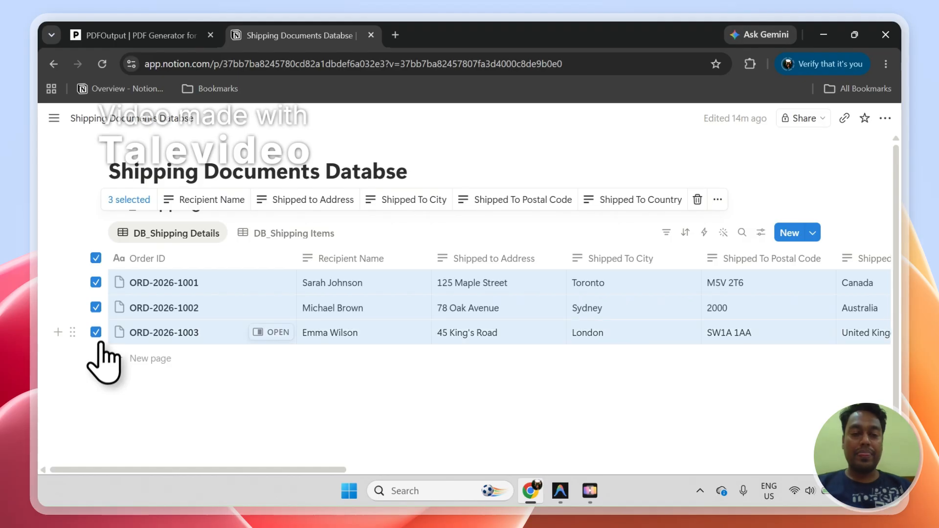
click(96, 258)
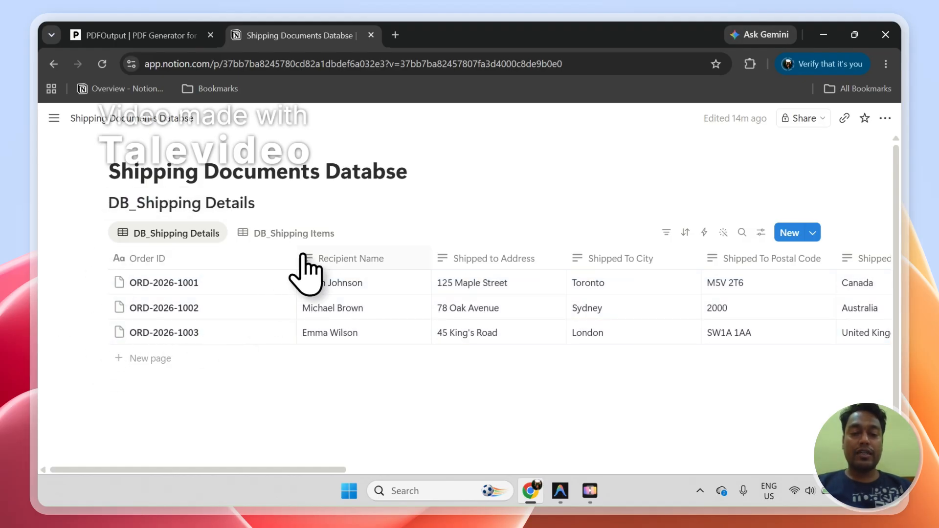
drag(297, 264, 232, 265)
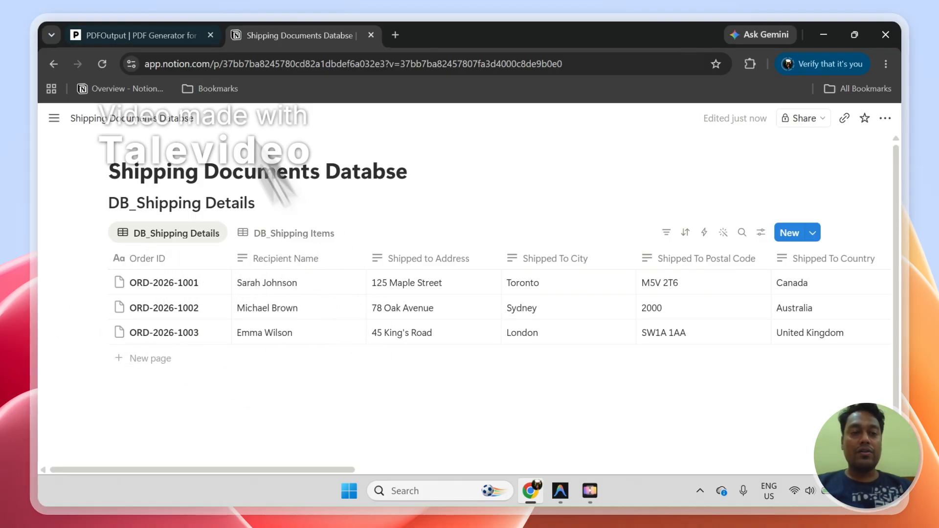
Step: Switch to PDFOutput, create a new automation and start connecting the Notion workspace
click(163, 26)
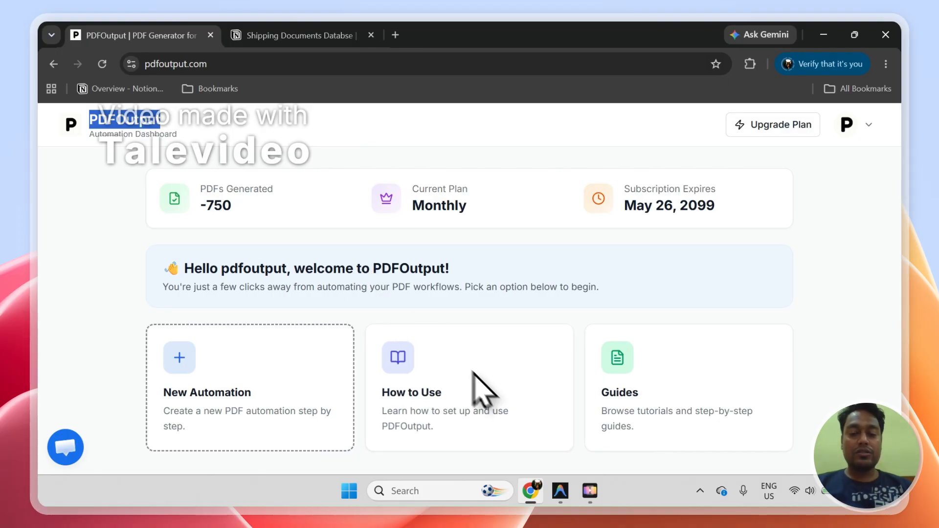
click(486, 380)
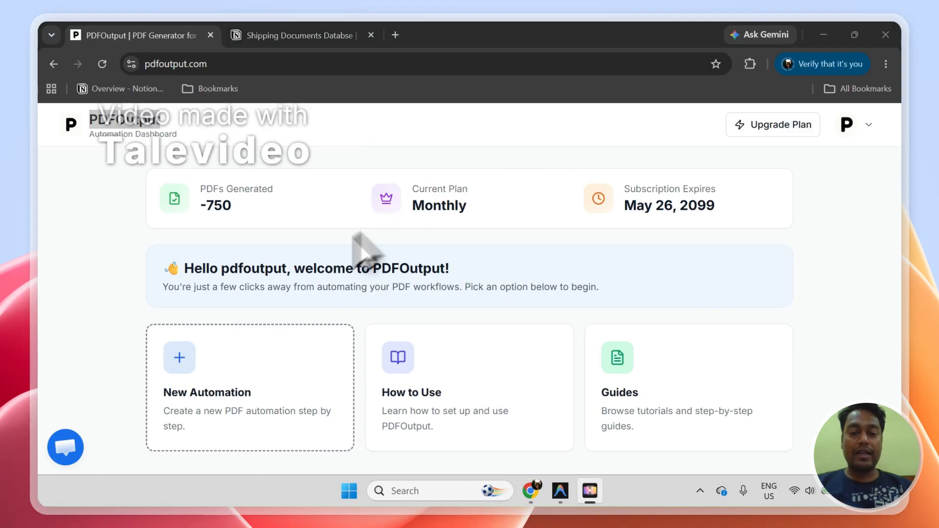
click(316, 247)
click(238, 374)
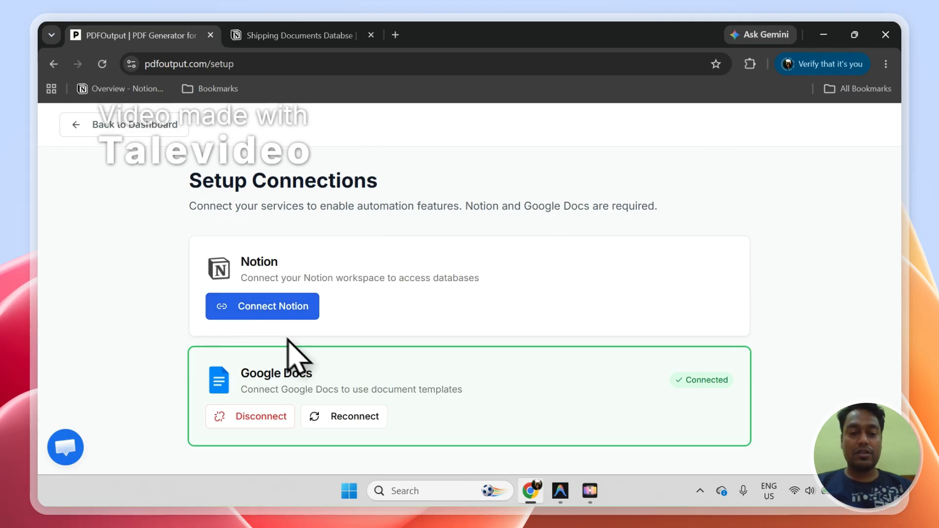
click(282, 299)
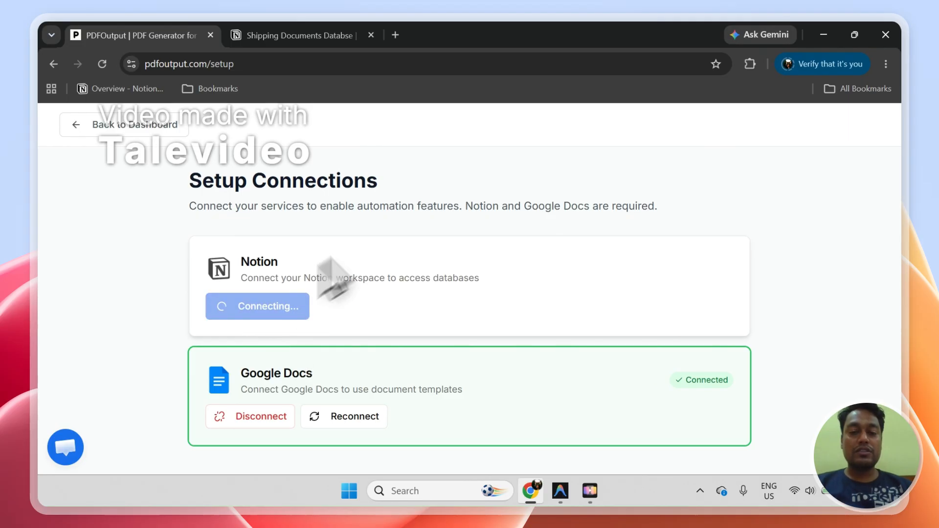
Step: Copy the title "Shipping Documents Databse" from the Notion database page
click(296, 33)
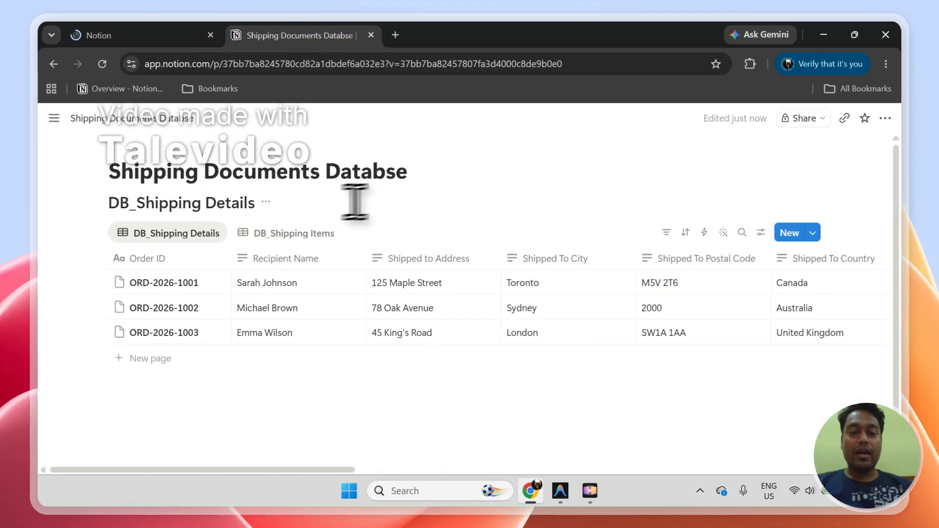
drag(408, 175, 178, 174)
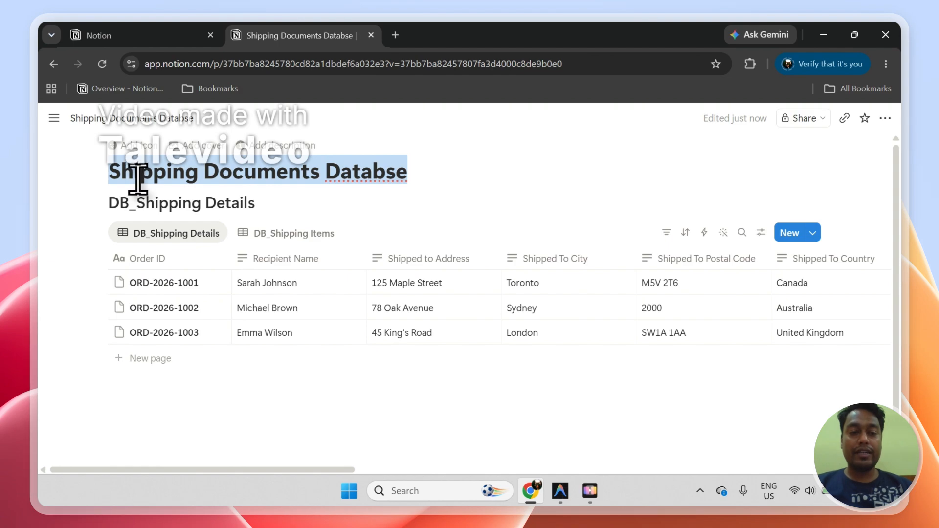
right_click(138, 178)
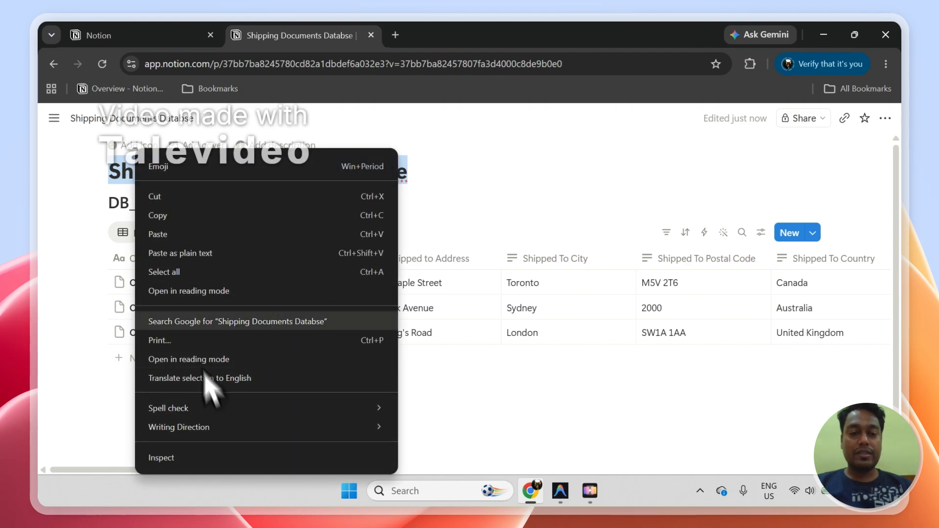
key(Escape)
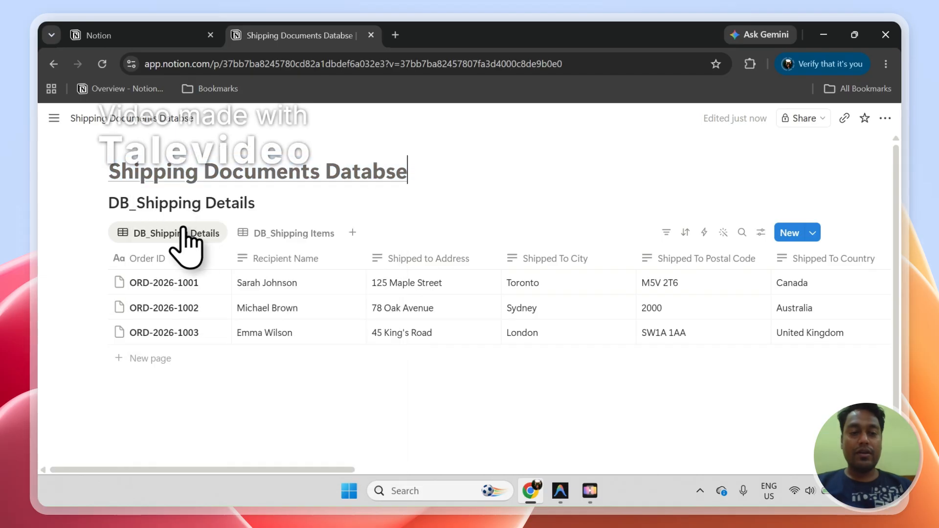
right_click(188, 184)
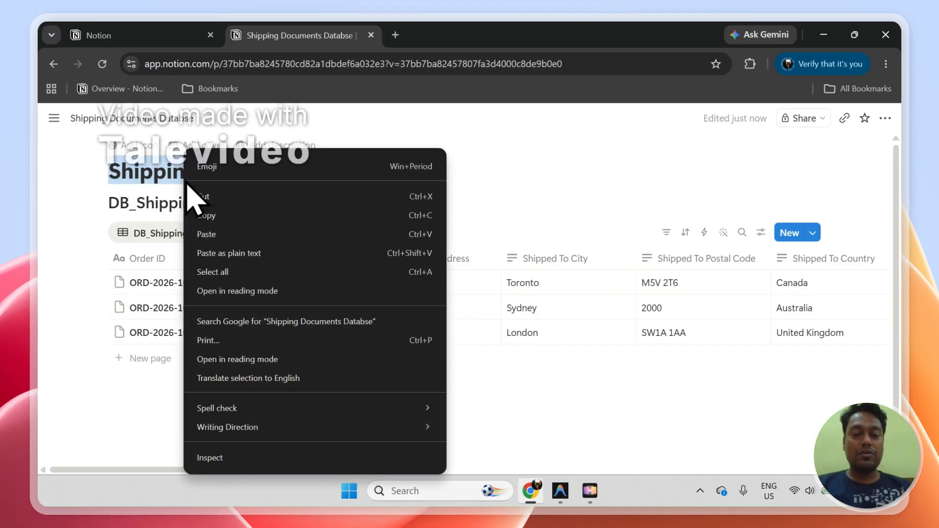
click(199, 211)
Step: In the Notion connection request, search the selectable pages for "Shipping Documents Databse" and grant PDFOutput access
click(152, 37)
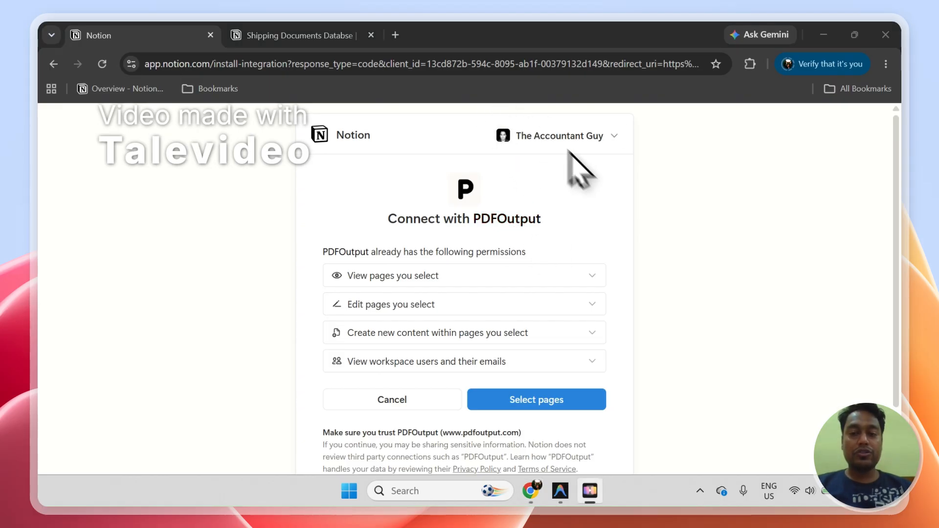
click(534, 392)
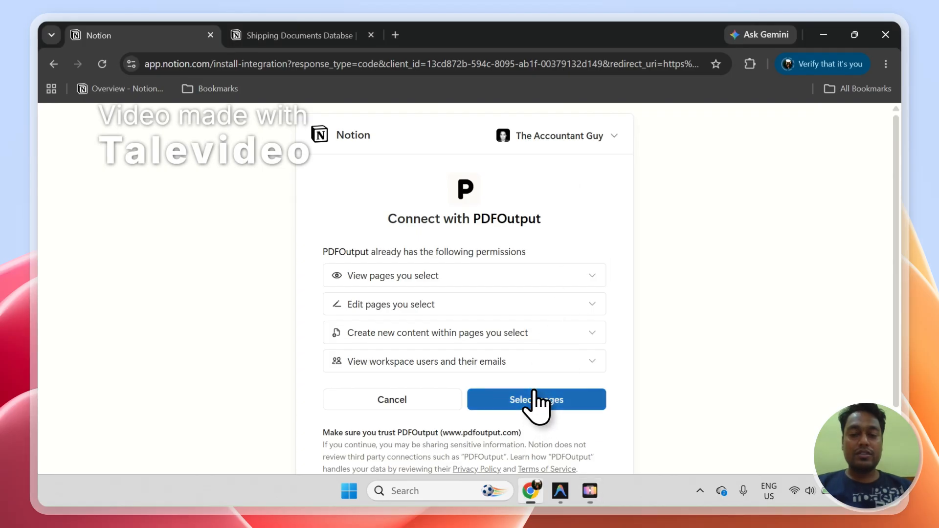
right_click(392, 238)
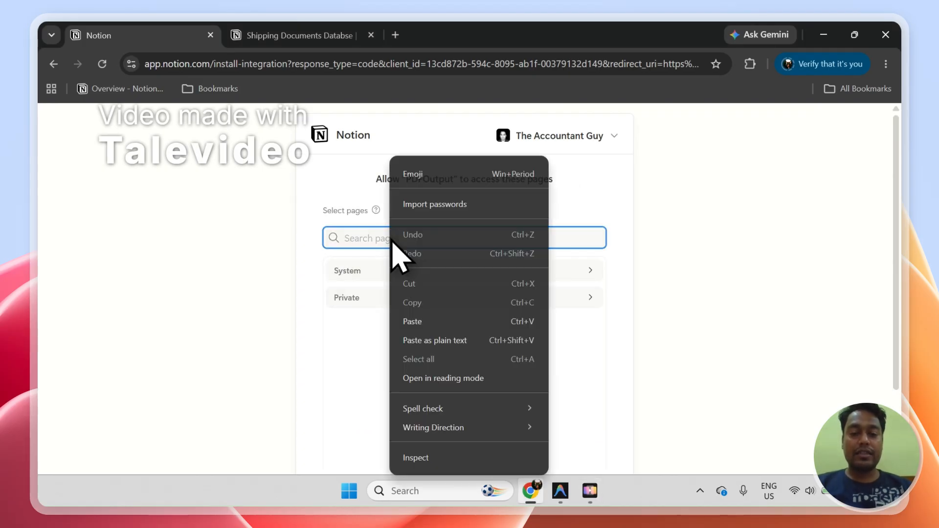
click(413, 322)
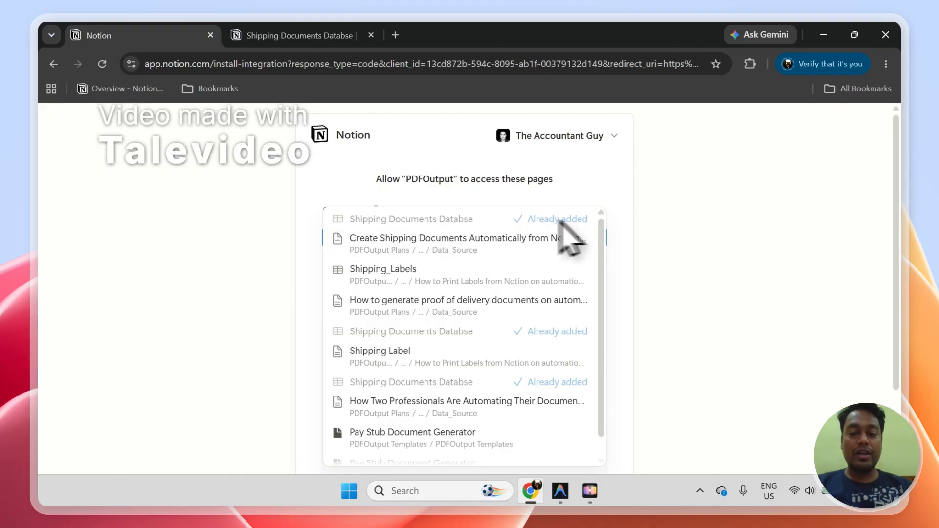
drag(899, 166, 900, 259)
click(545, 433)
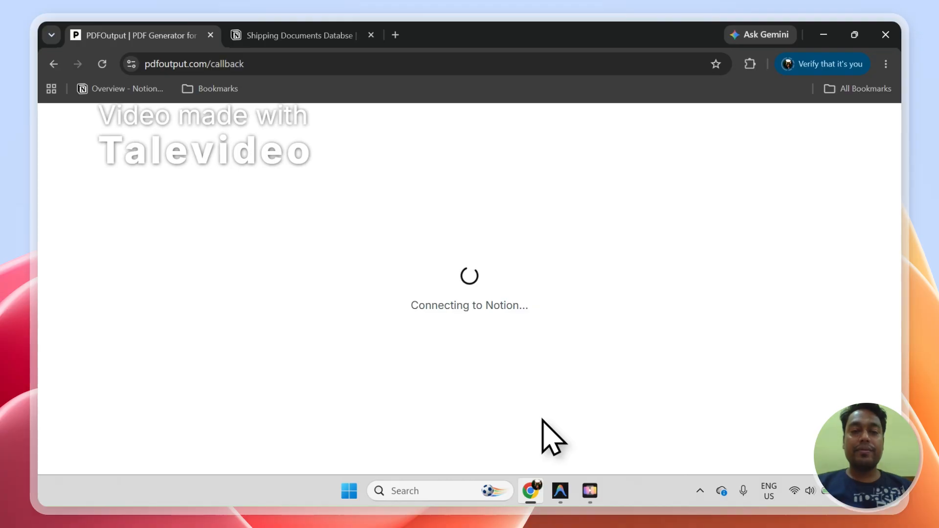
Step: Examine the full page of order ORD-2026-1001 in the Notion database and check the page templates for DB_Shipping Details
click(280, 33)
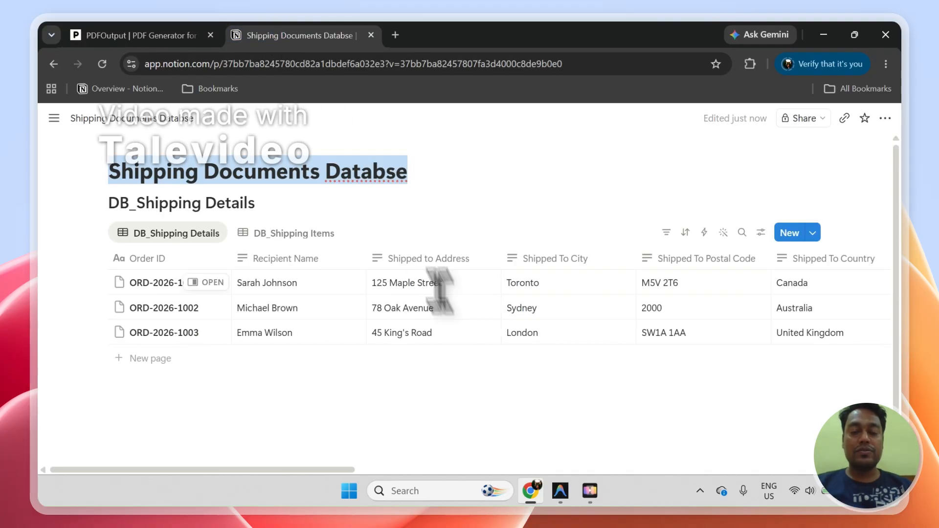
click(149, 36)
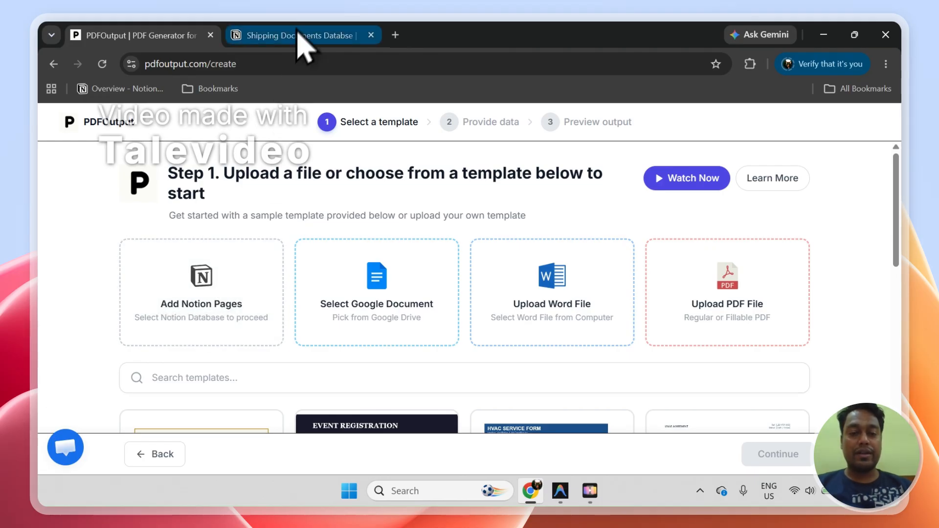
click(314, 34)
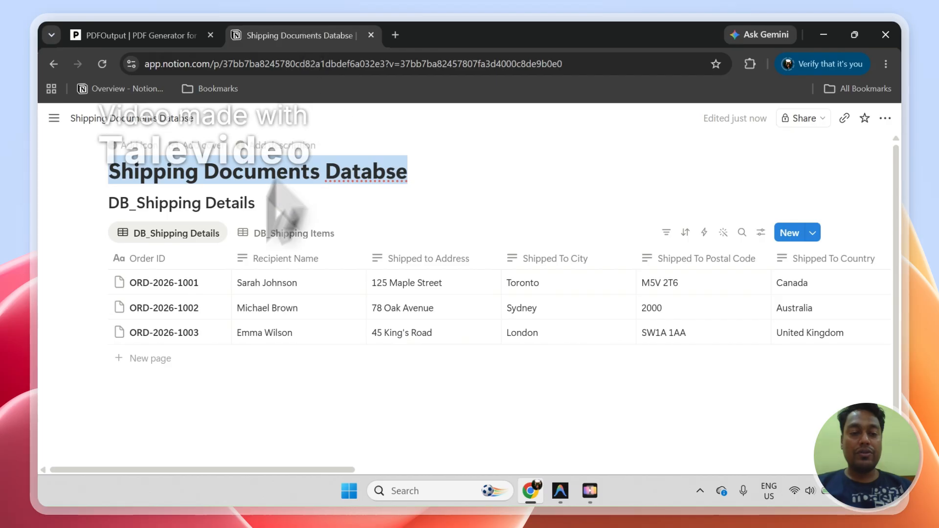
click(215, 283)
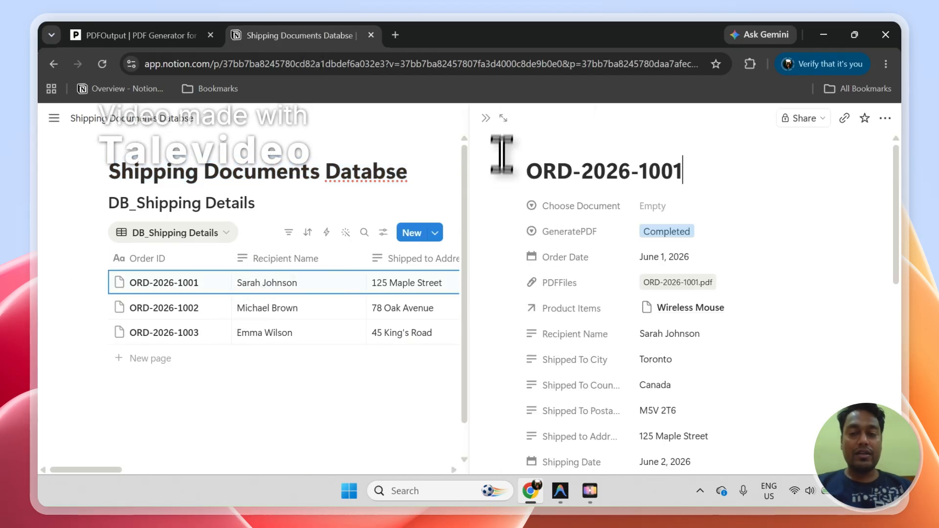
click(503, 119)
drag(896, 186, 903, 340)
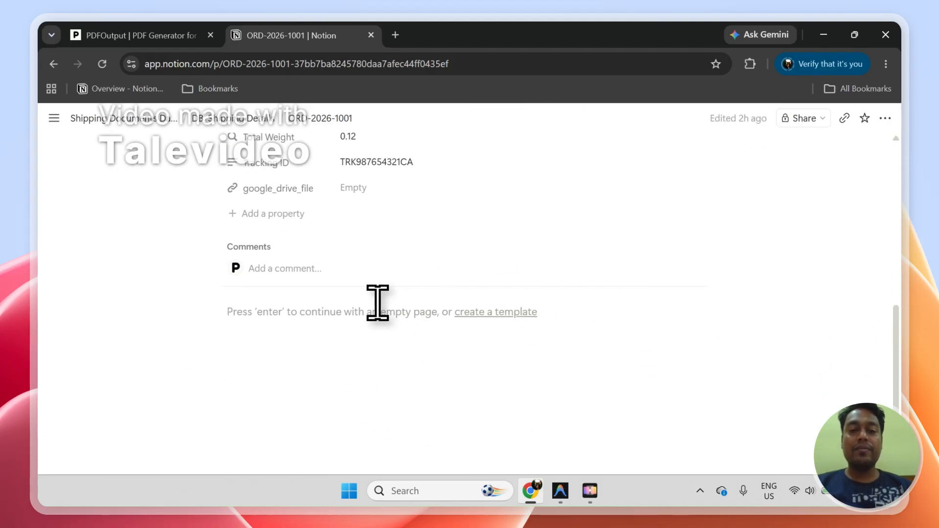
click(264, 122)
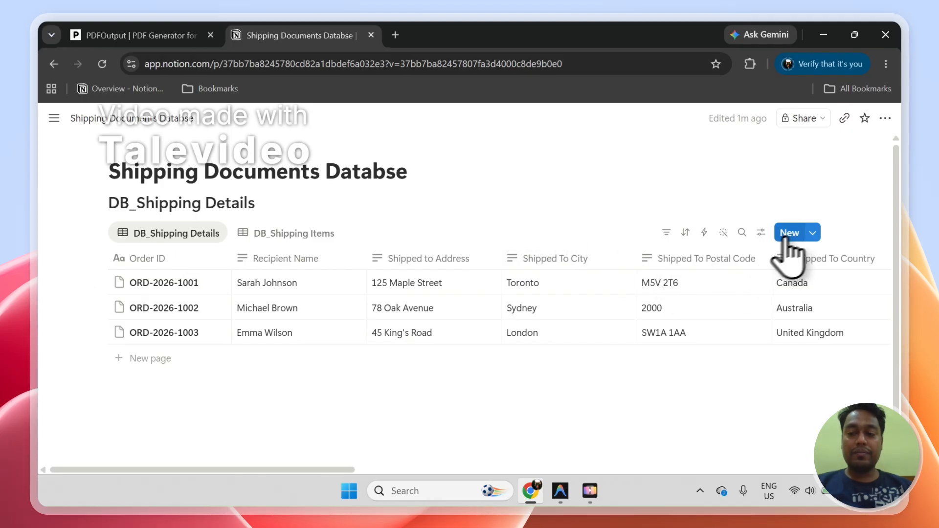
click(812, 233)
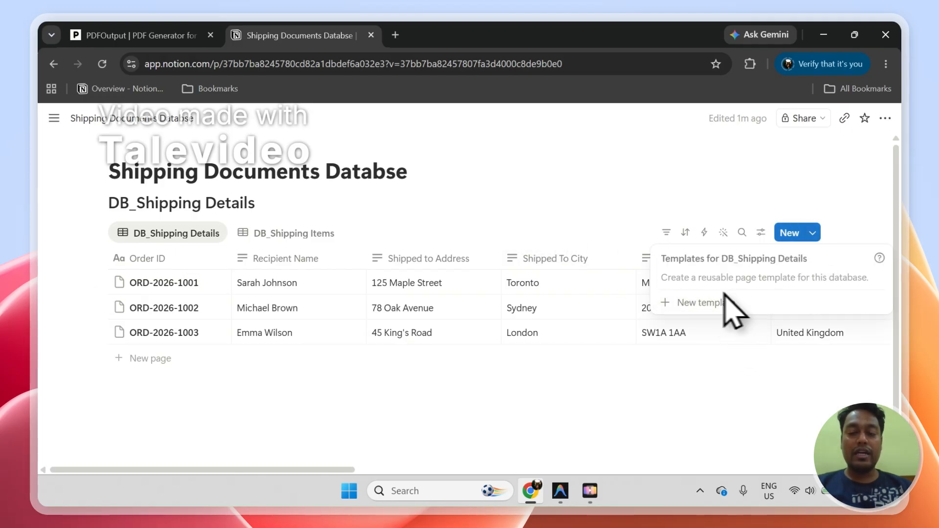
click(487, 235)
Step: Search the PDFOutput templates for "Shippin", choose the Shipping Document template and continue to providing data
click(193, 36)
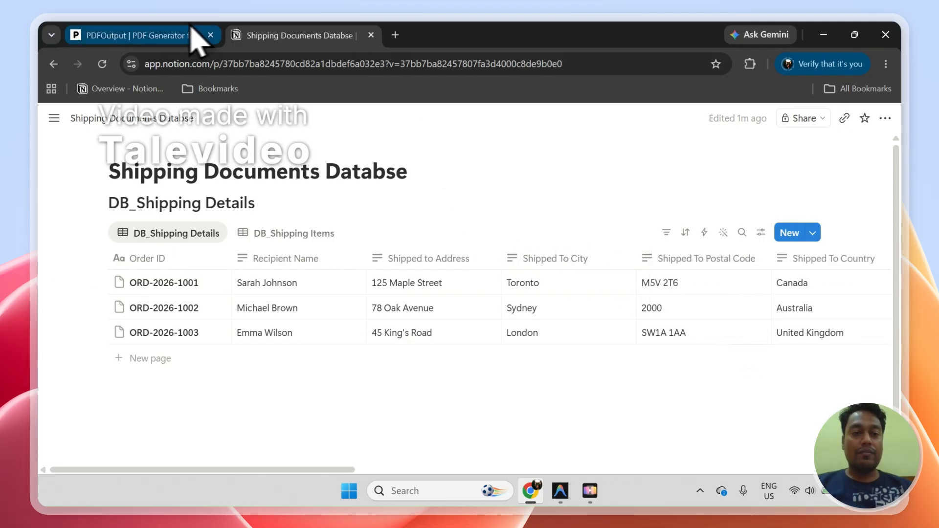
click(492, 372)
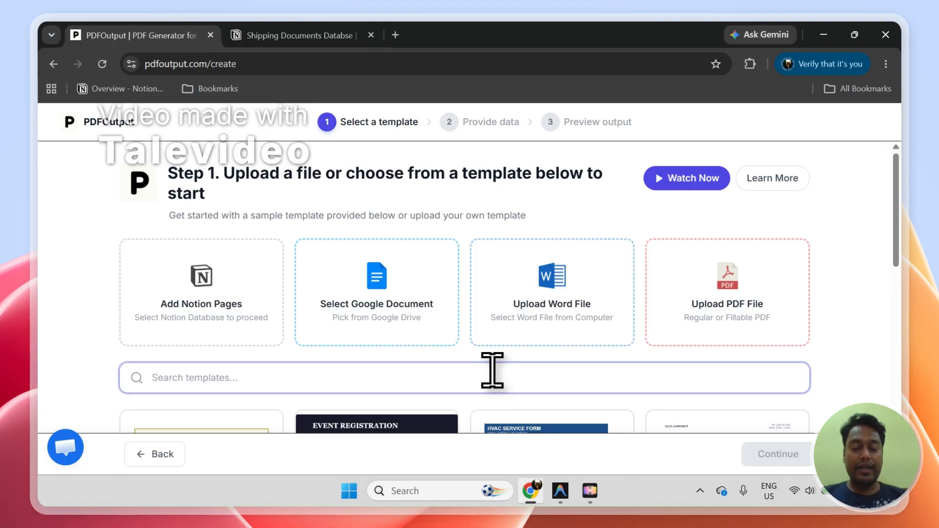
text(Shippin)
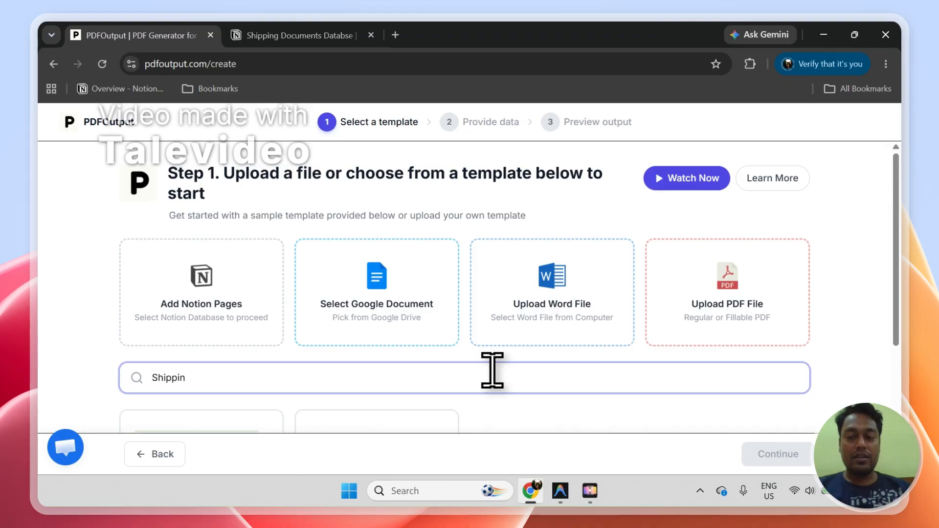
scroll(897, 294, down, 3)
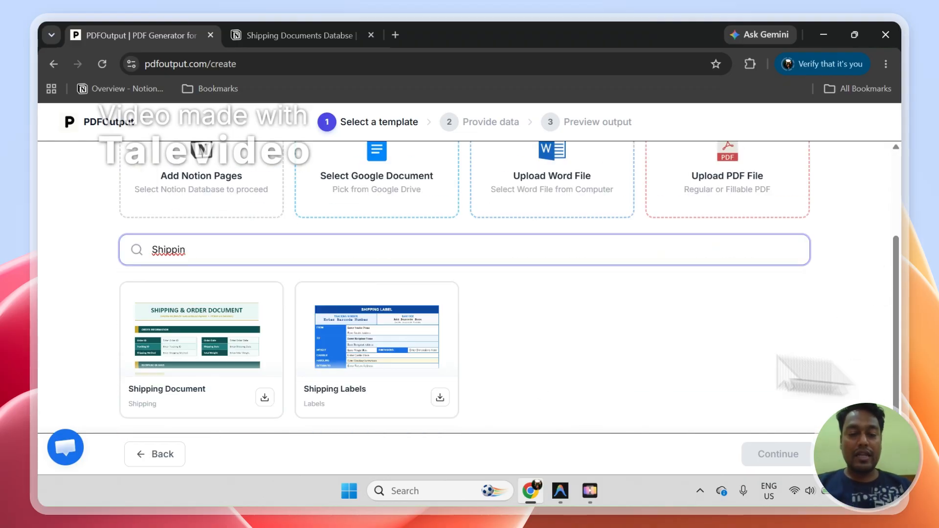
click(194, 327)
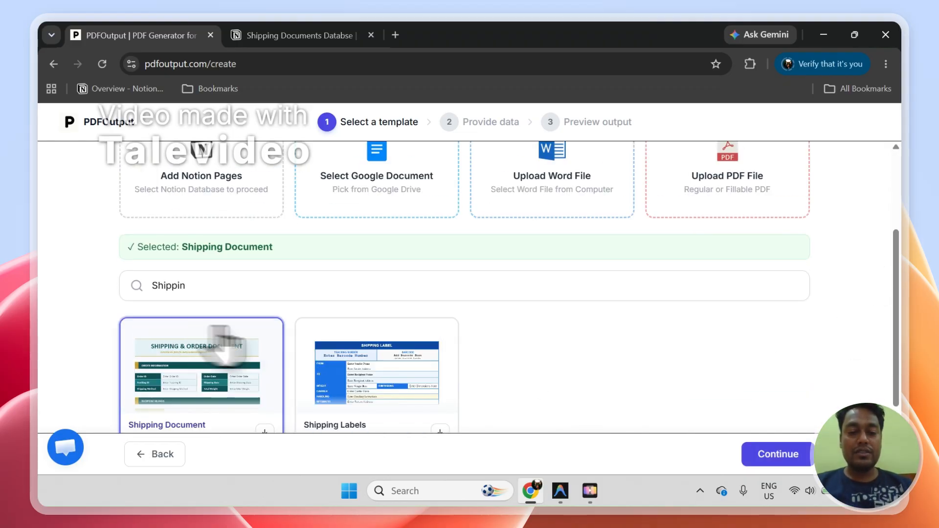
click(797, 458)
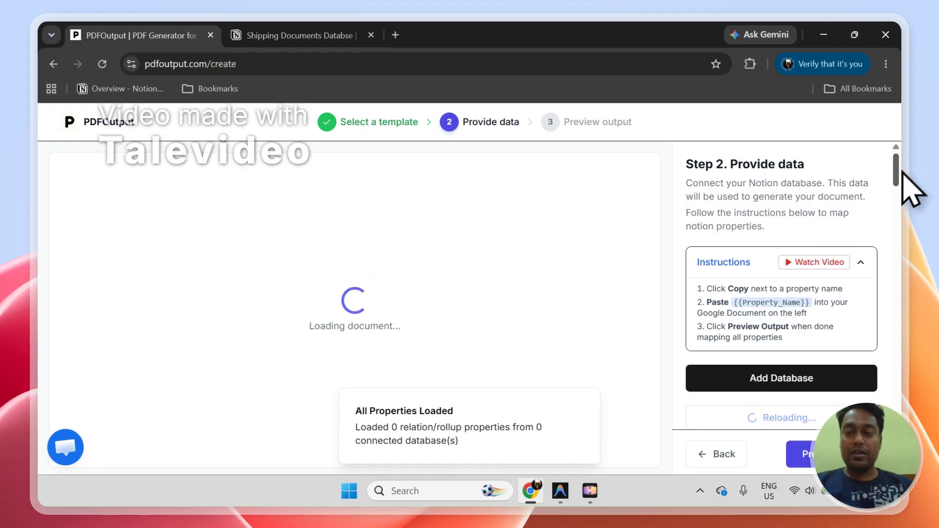
Step: Reload the list of available databases, search it for "DB_Sh" and select DB_Shipping Details as the data source
drag(899, 169, 900, 197)
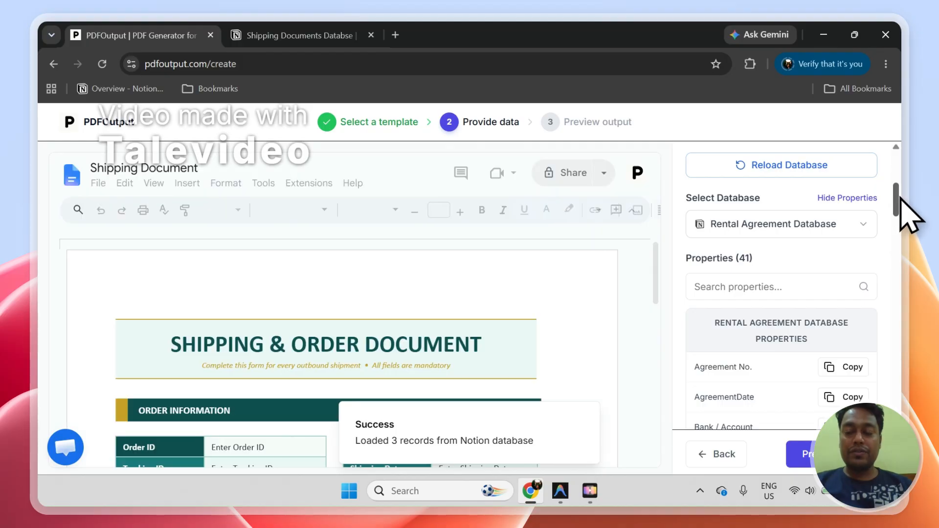
click(834, 226)
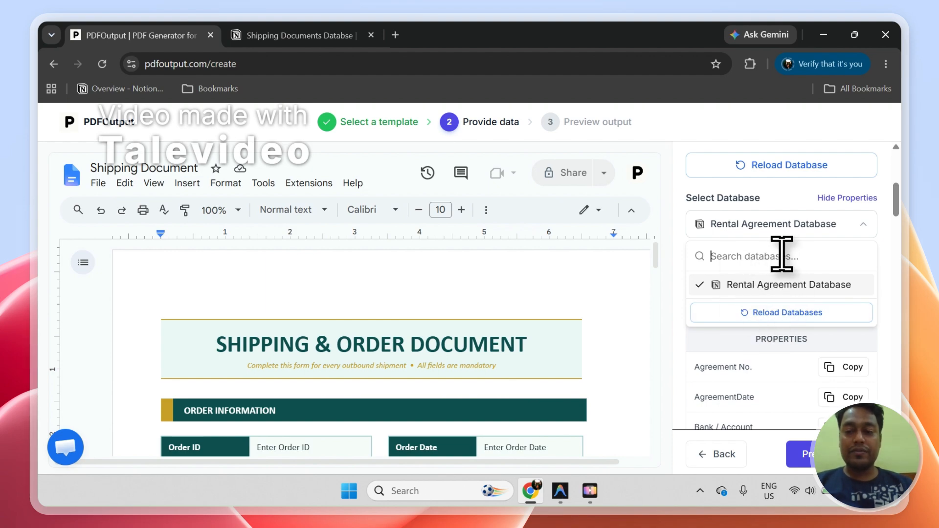
click(772, 314)
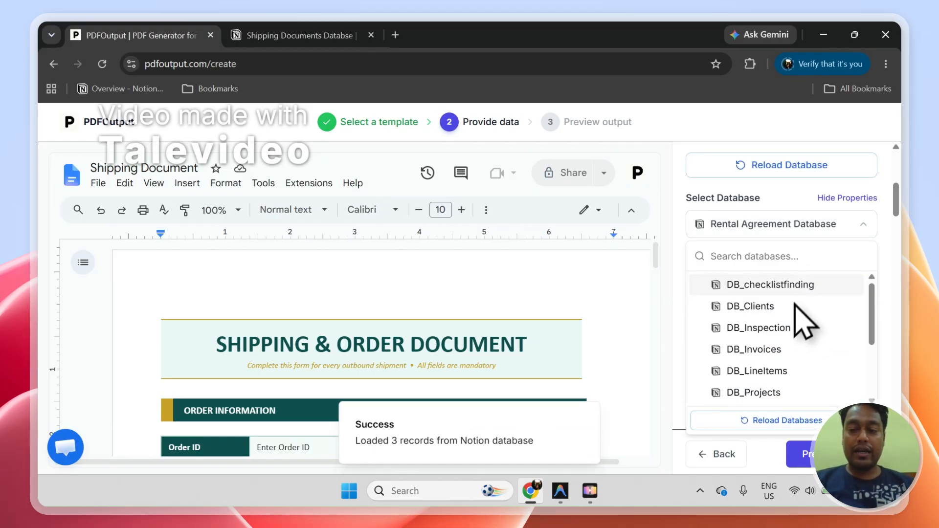
click(283, 33)
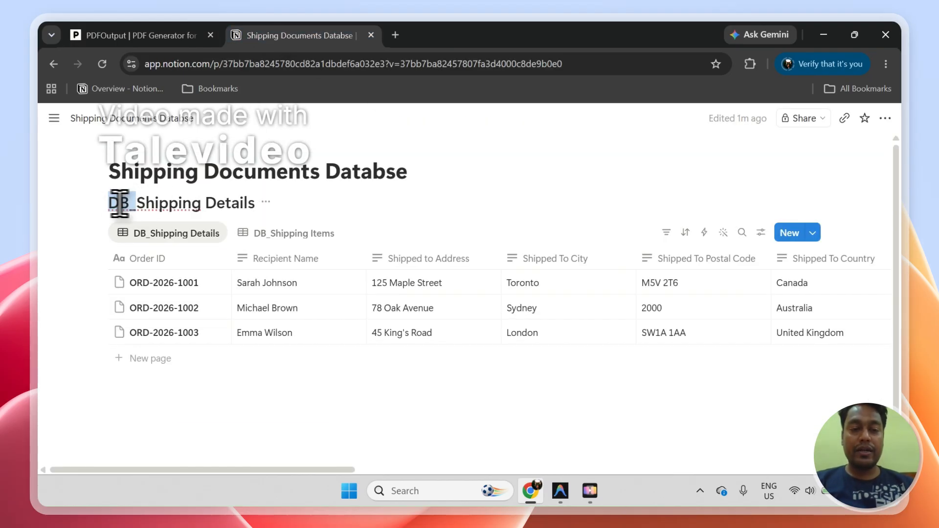
click(128, 35)
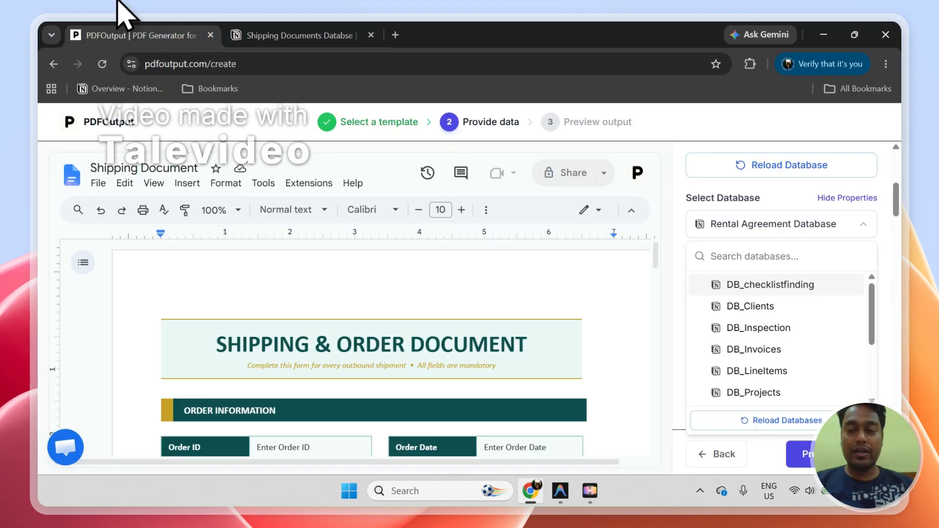
click(717, 255)
text(DB_Sh)
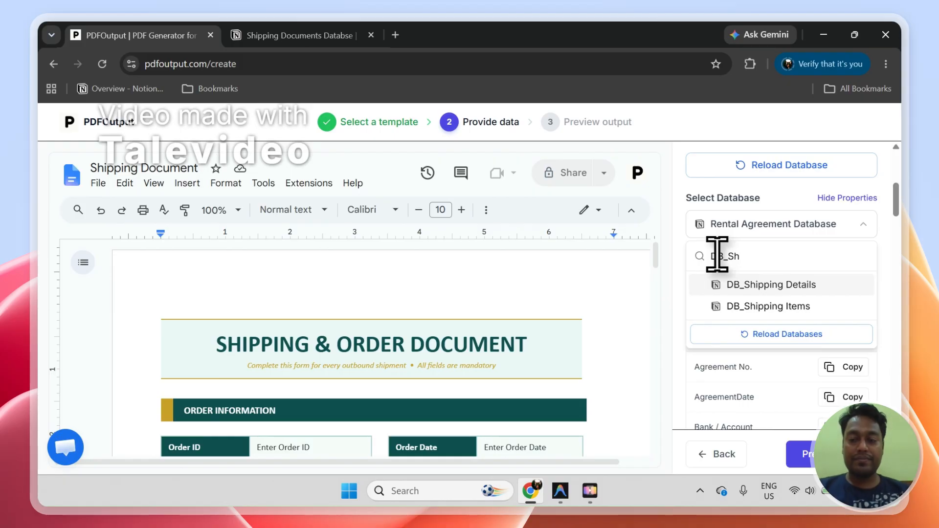
click(778, 287)
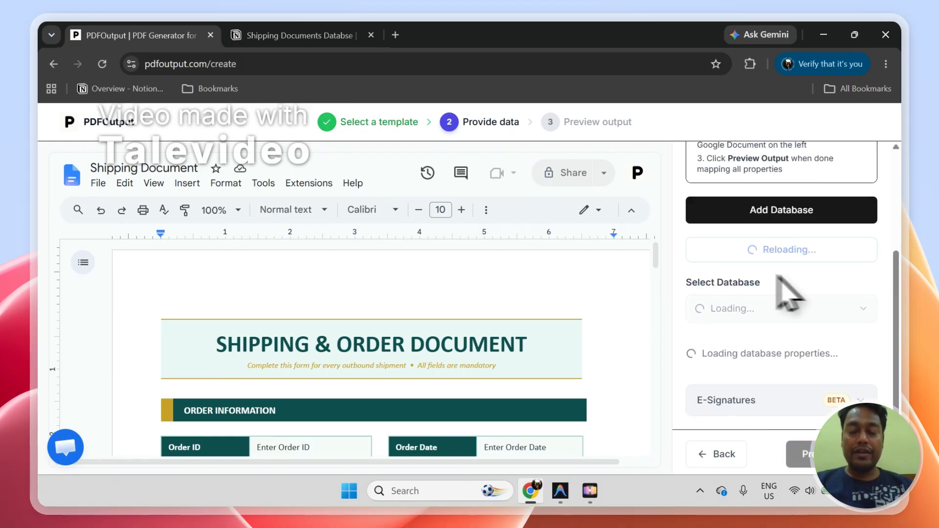
Step: Examine the DB_Shipping Items table in Notion and the related properties loaded for DB_Shipping Details in PDFOutput
click(279, 35)
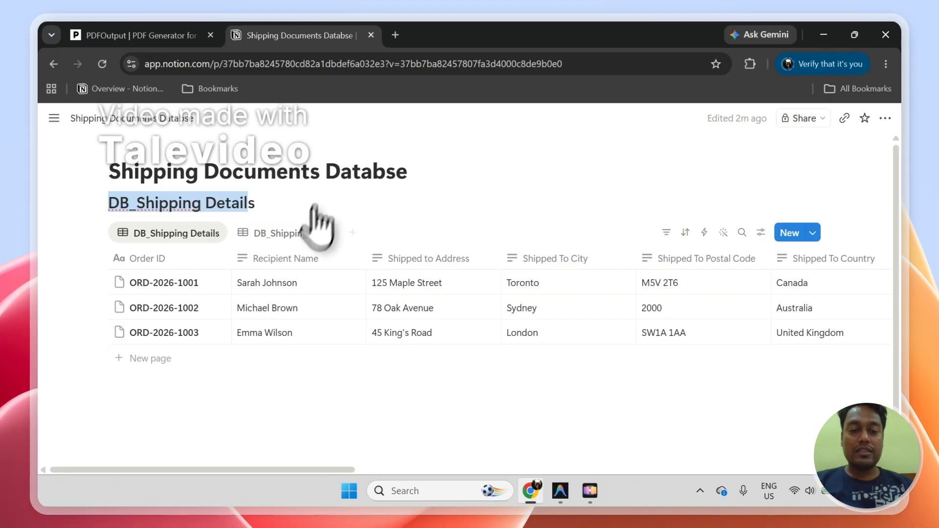
click(293, 236)
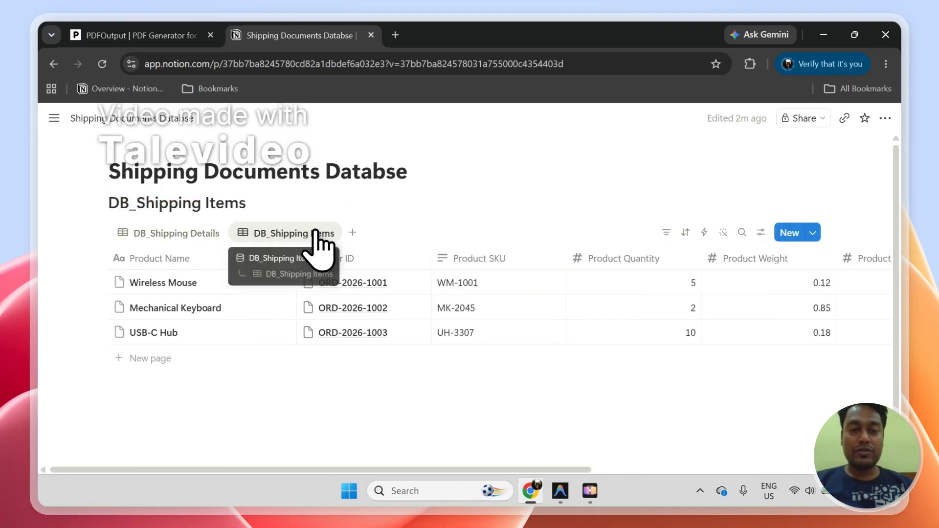
click(142, 35)
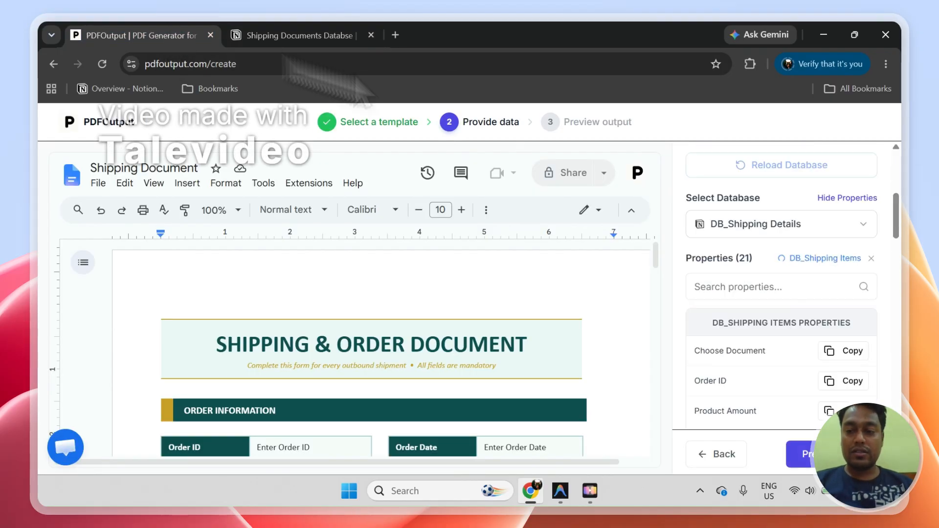
drag(896, 215, 900, 246)
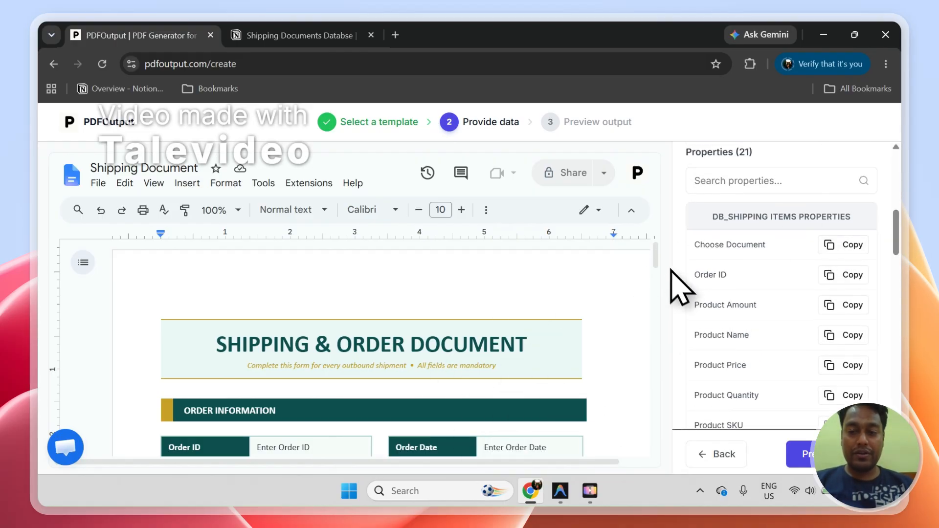
Step: Search the properties for "Order" and replace the Order ID placeholder in the document with {{DB_Shipping Items::Order ID}}
scroll(658, 267, down, 3)
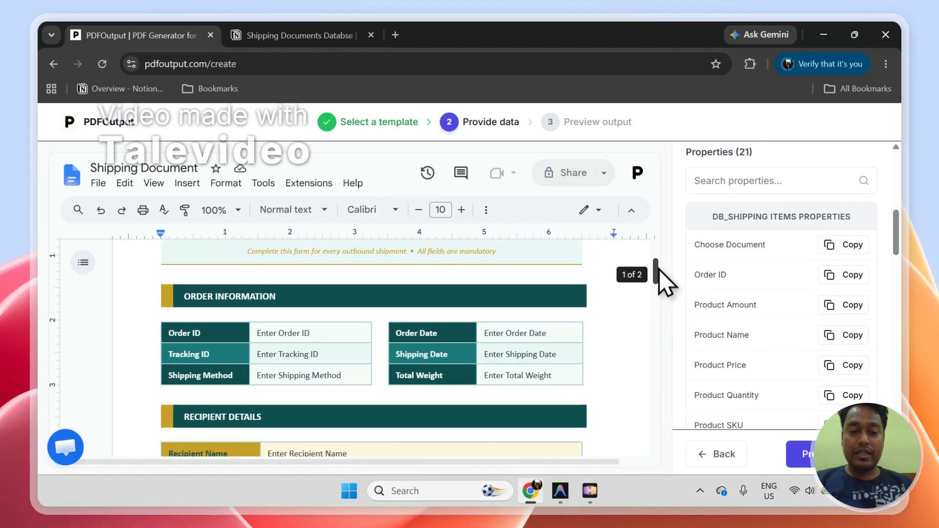
click(332, 333)
click(814, 191)
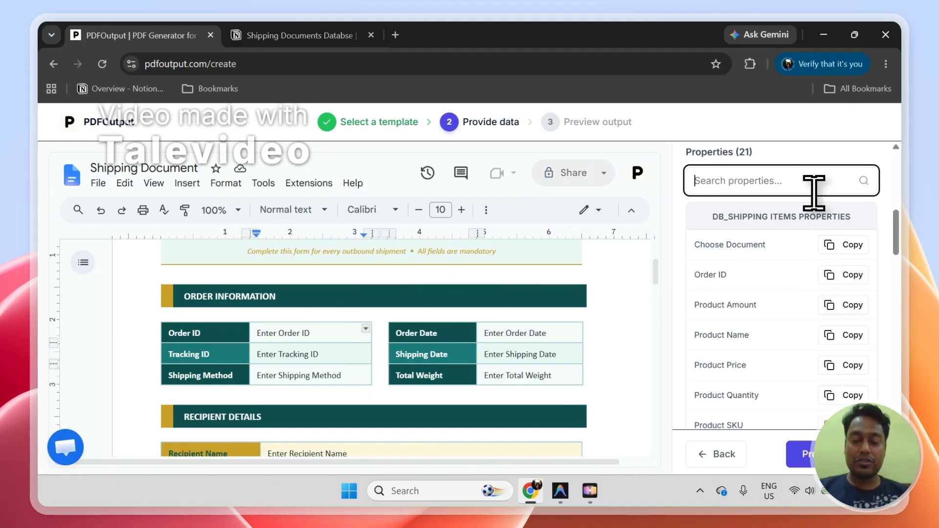
text(Order)
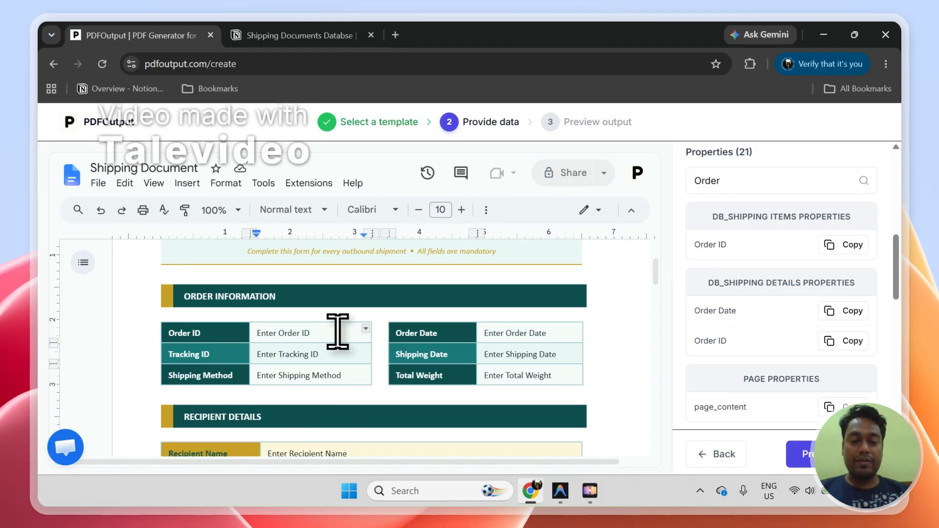
text({{DB_Shipping Items::Order ID}})
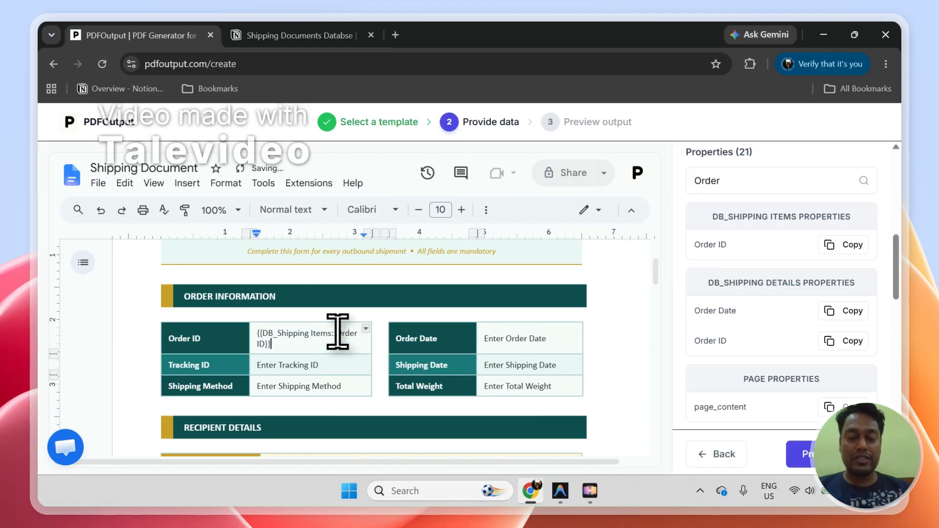
Step: Replace the mapping in the document's Order ID cell with {{Order ID}} from the DB_Shipping Details properties
scroll(904, 280, up, 5)
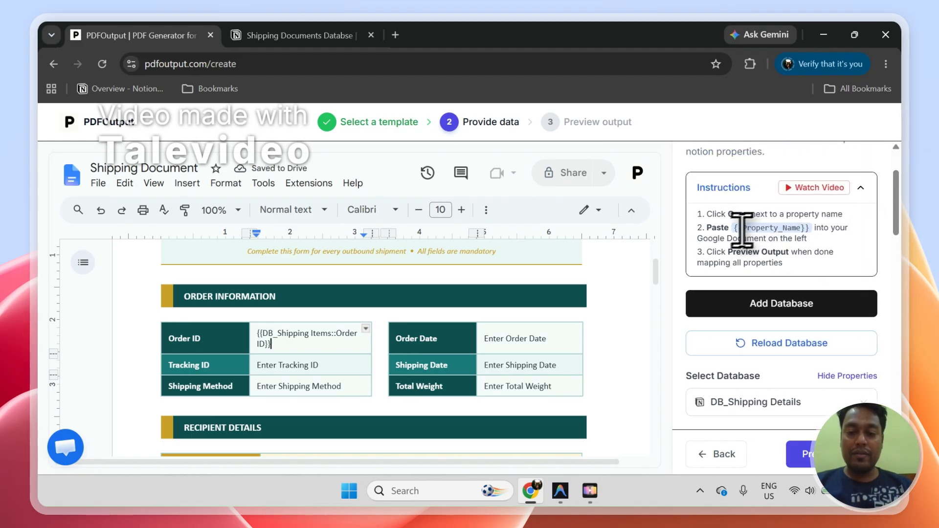
scroll(904, 216, down, 2)
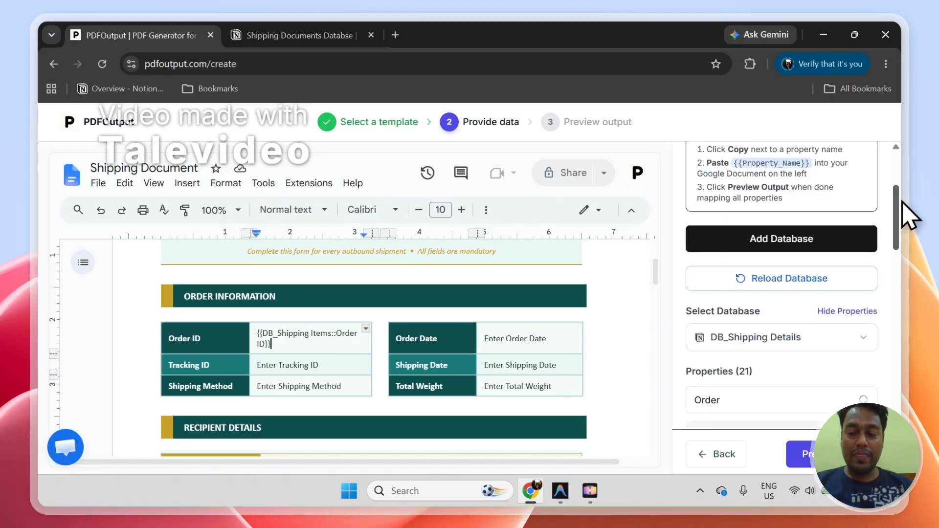
scroll(902, 202, down, 3)
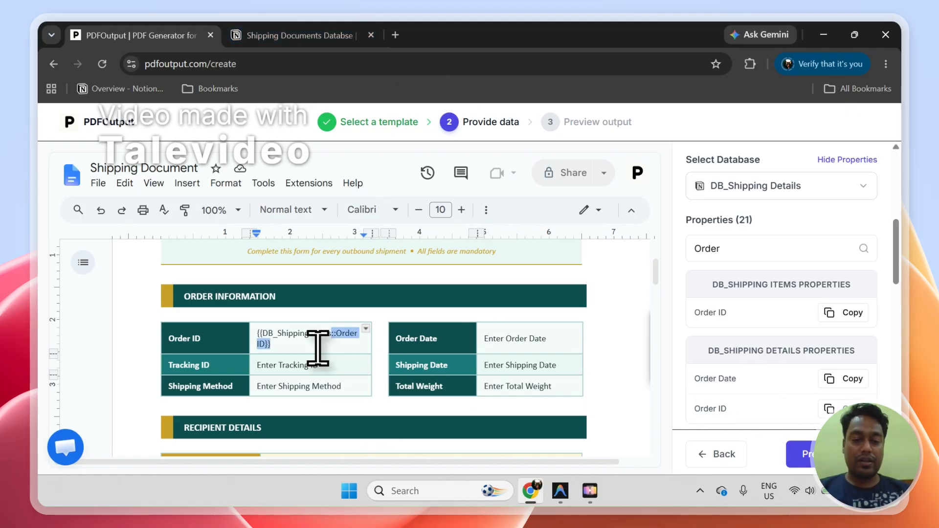
key(BackSpace)
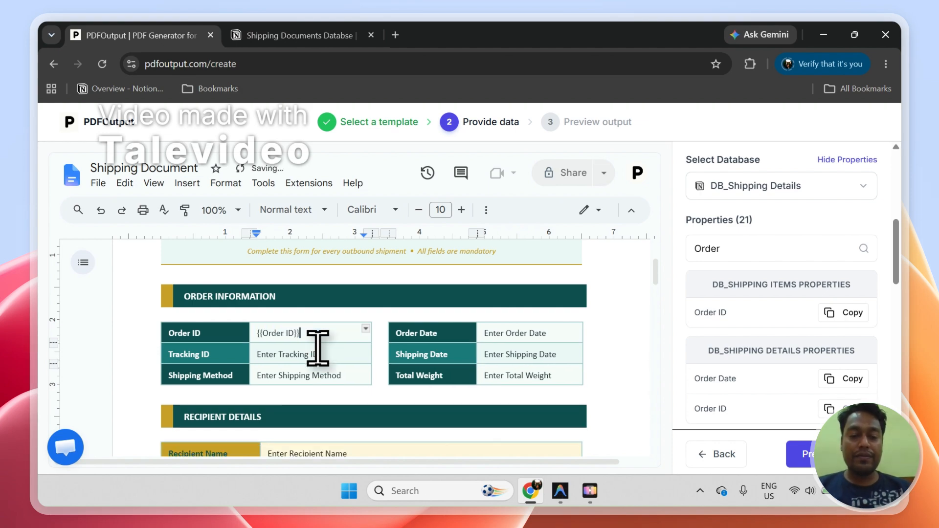
Step: Replace the Order Date and Tracking ID placeholders in the order information section with {{Order Date}} and {{Tracking ID}}
click(773, 242)
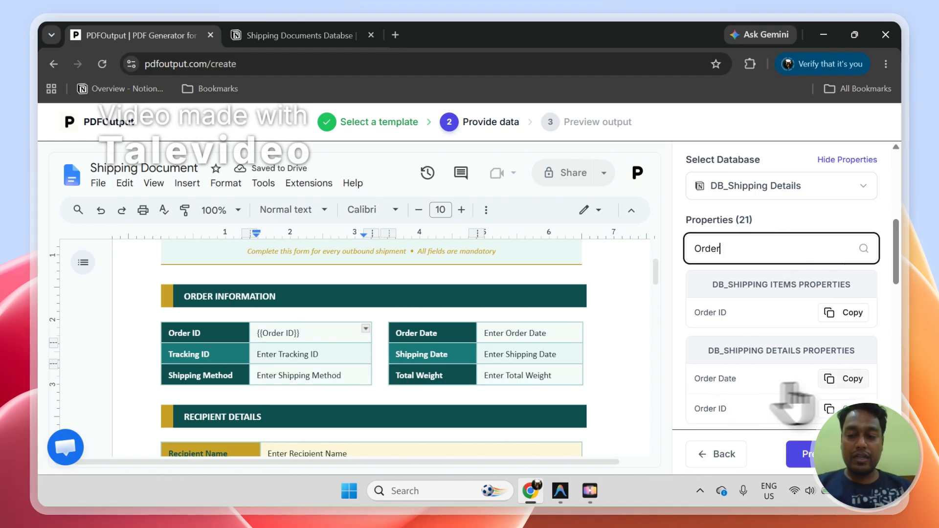
click(848, 380)
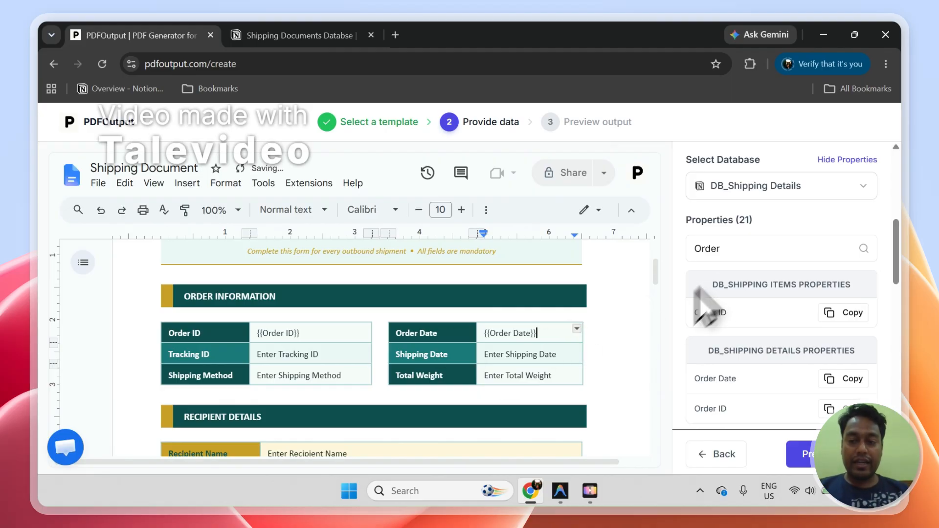
click(754, 259)
text(Trac)
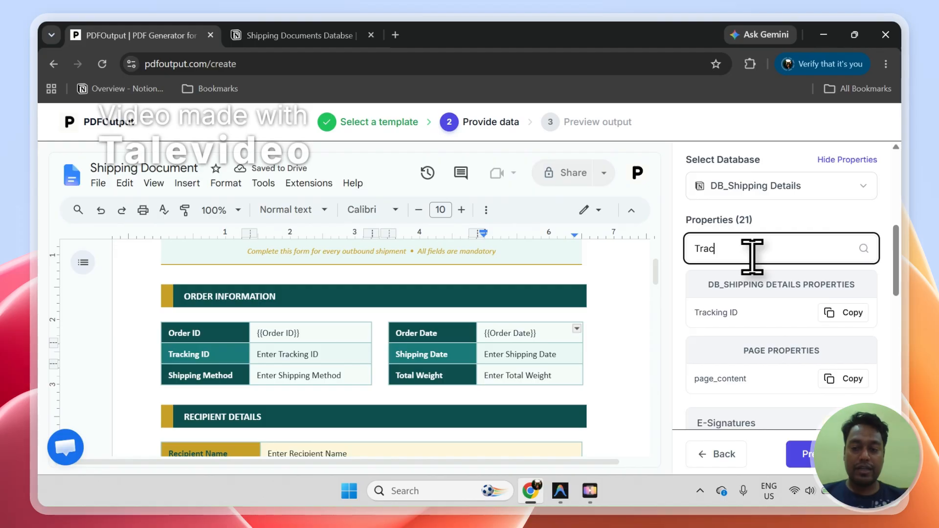
click(843, 313)
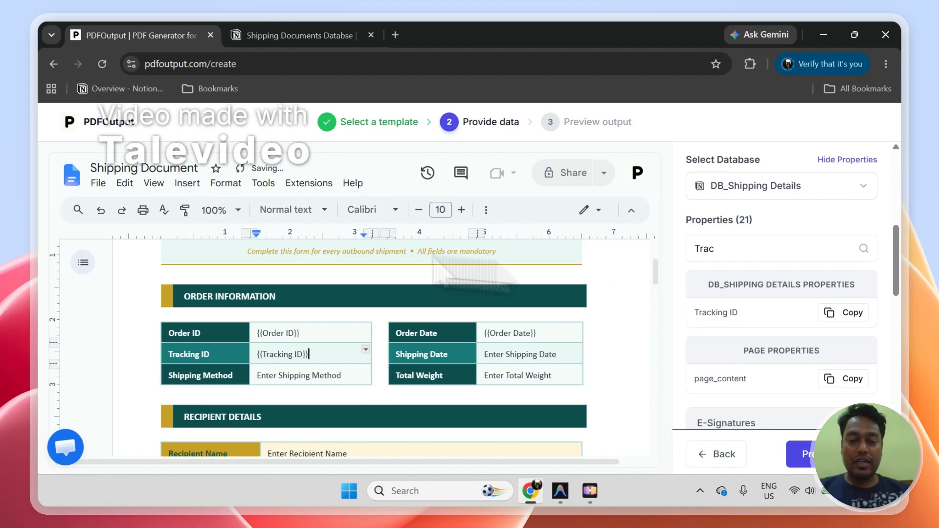
Step: Compare the document's Product Items table with the columns of DB_Shipping Details and DB_Shipping Items in Notion
drag(658, 287, 657, 332)
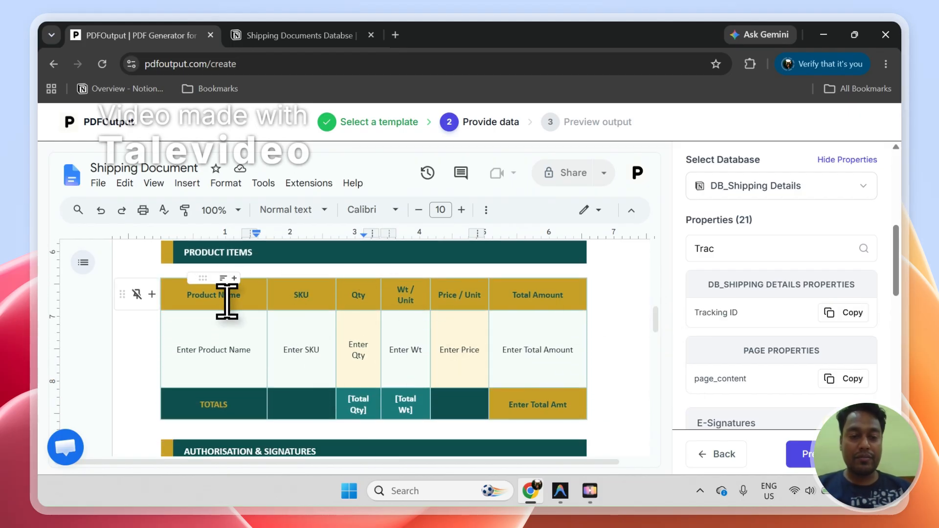
click(244, 35)
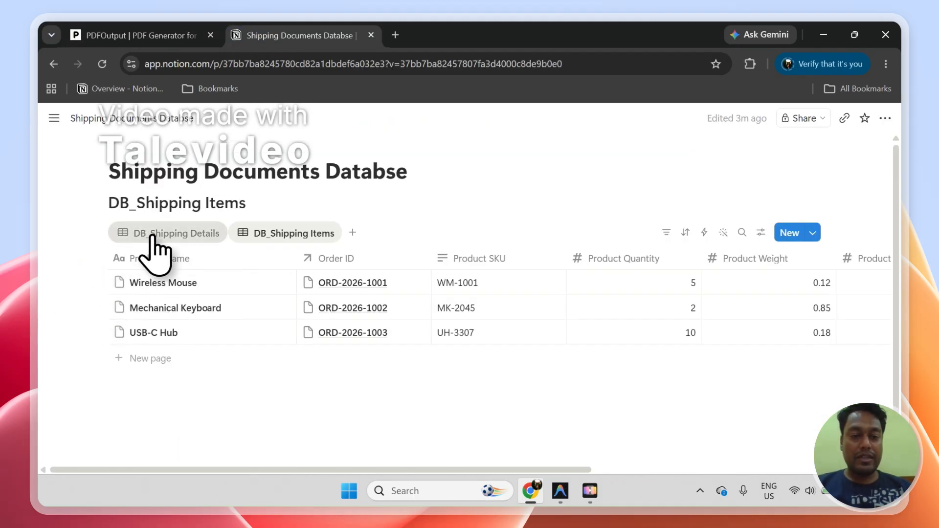
click(133, 235)
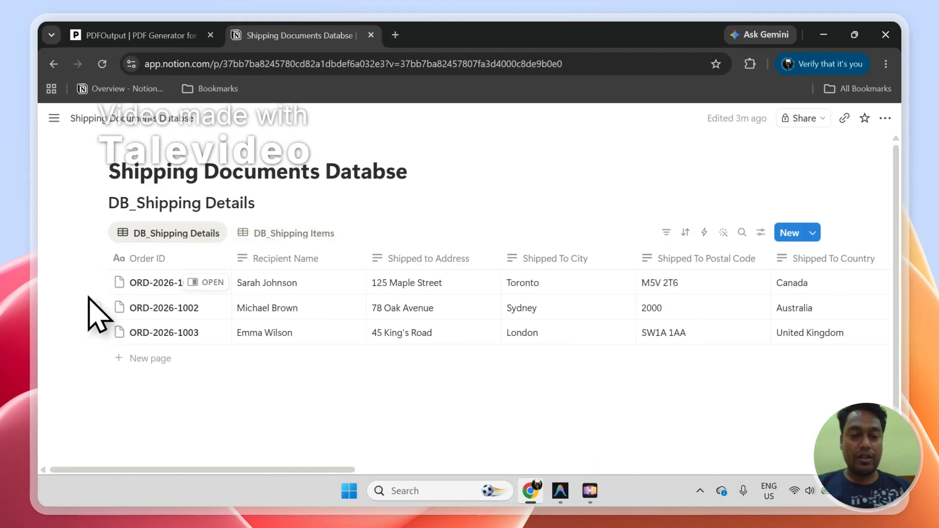
click(274, 236)
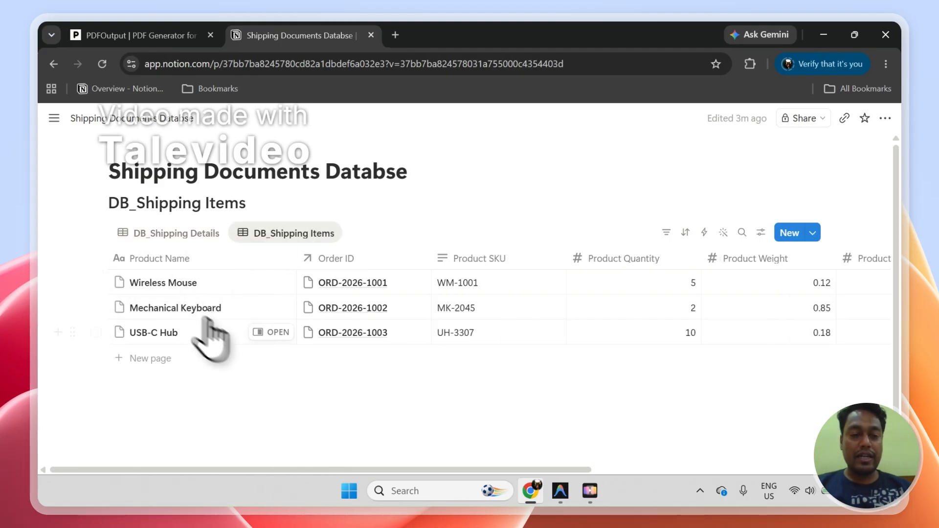
click(192, 241)
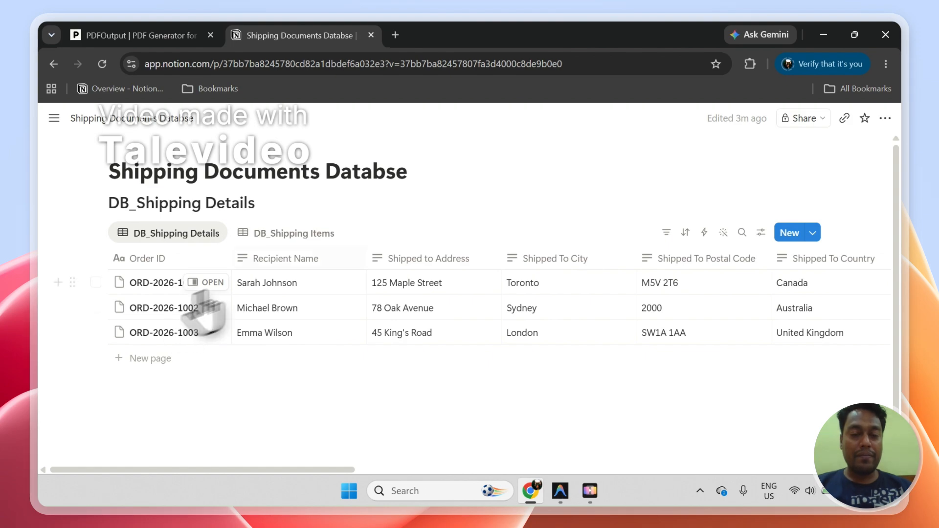
click(275, 234)
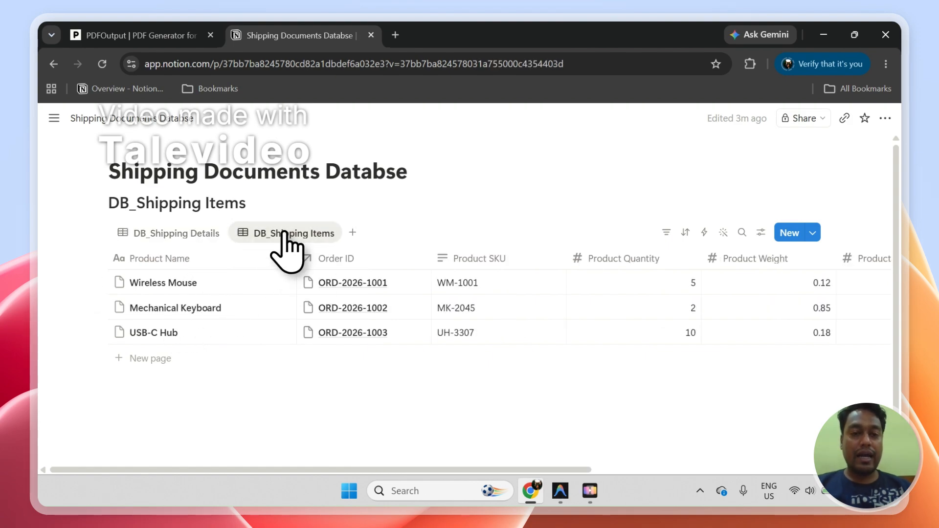
click(198, 36)
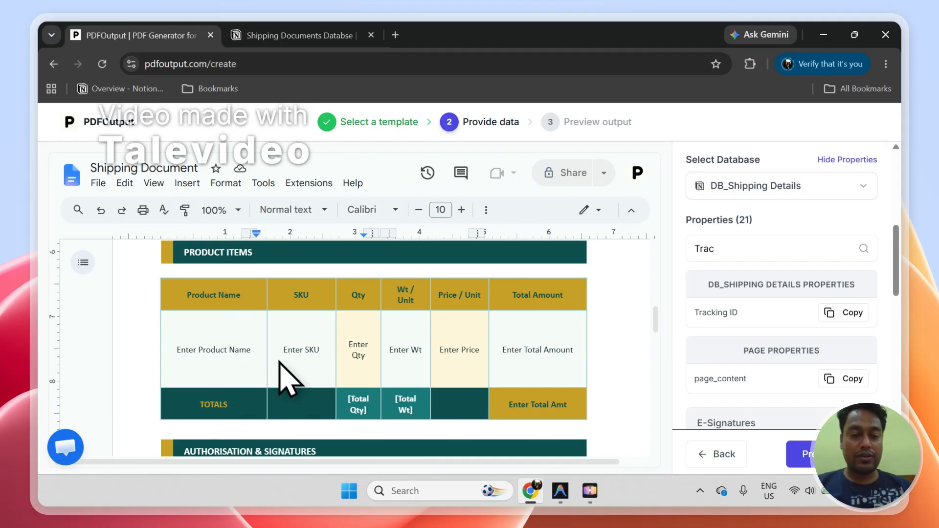
Step: Replace the Product Name placeholder in the Product Items table with {{DB_Shipping Items::Product Name}}, checking the property against the Notion database
click(249, 352)
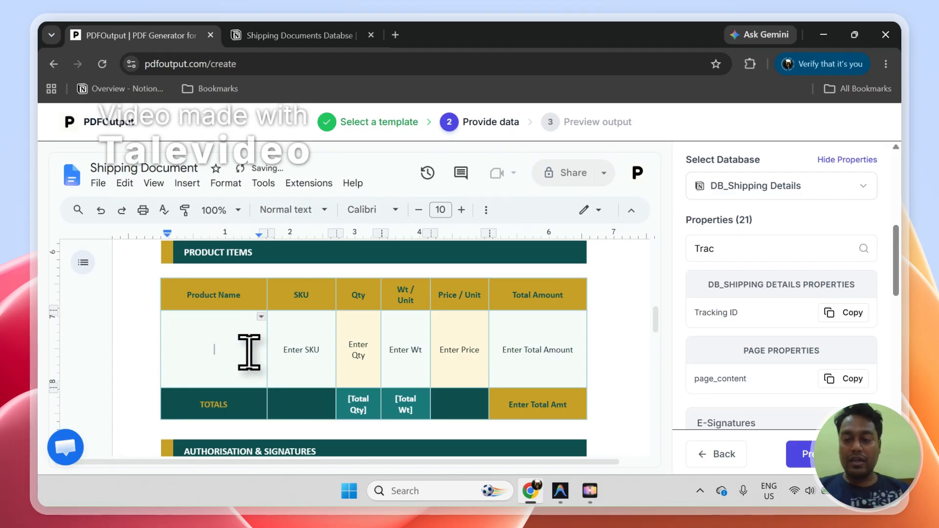
double_click(787, 249)
text(Prod)
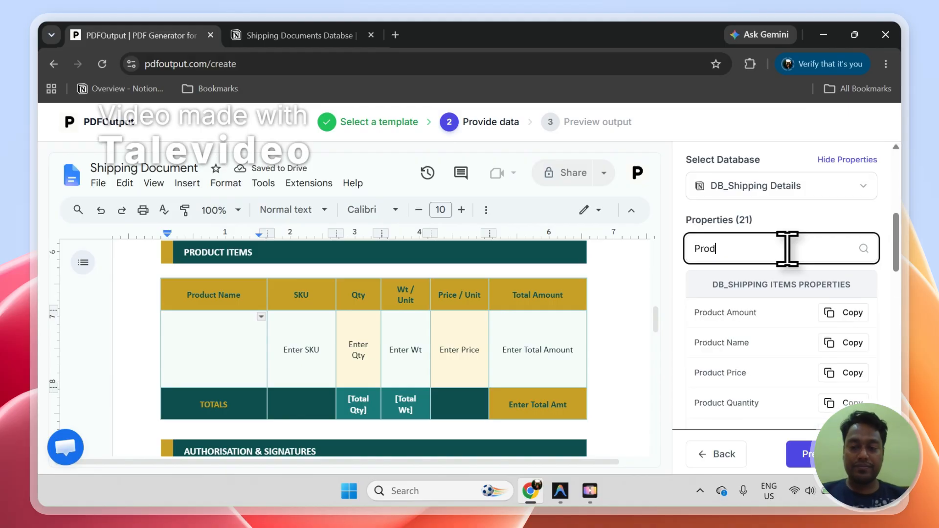
drag(716, 286, 737, 286)
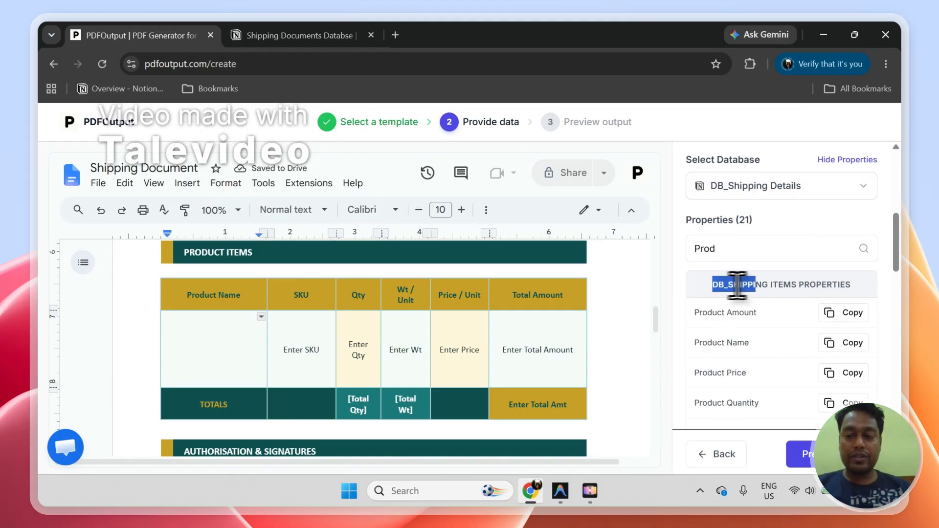
drag(807, 286, 797, 285)
click(338, 36)
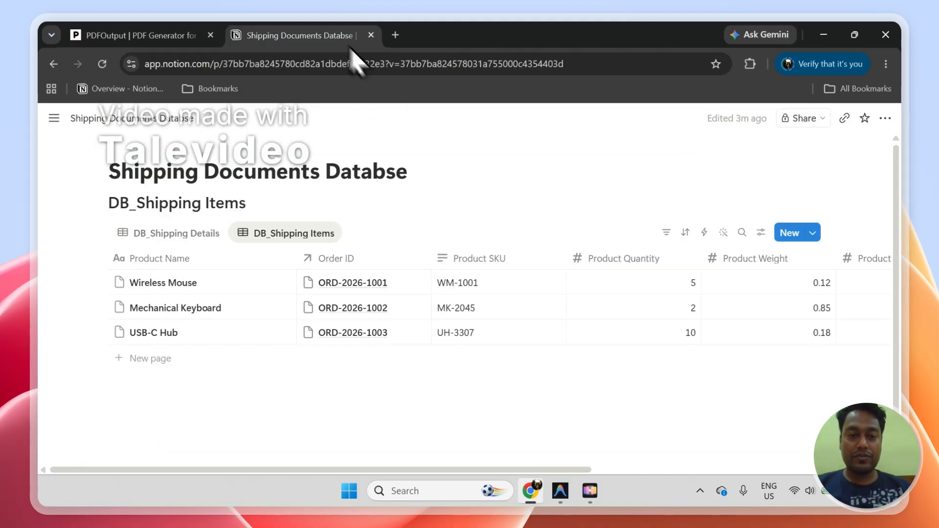
click(140, 35)
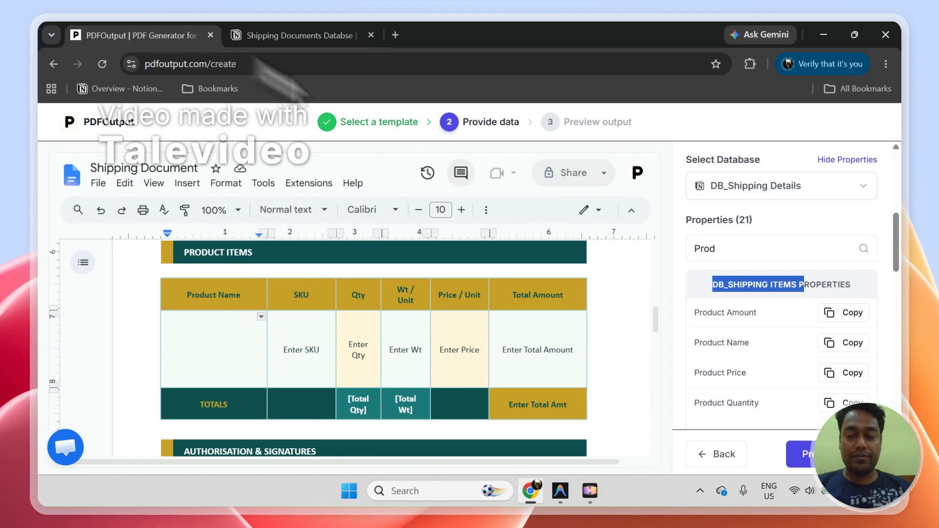
click(847, 344)
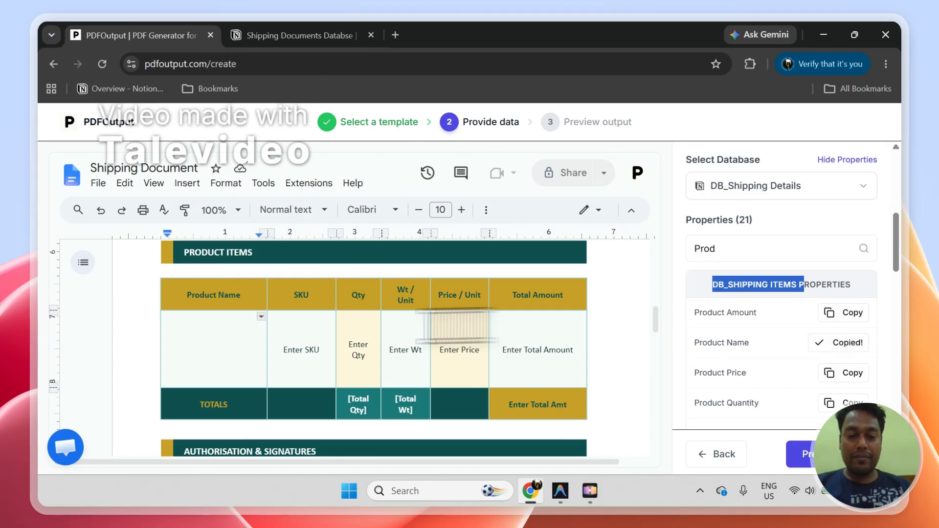
click(237, 333)
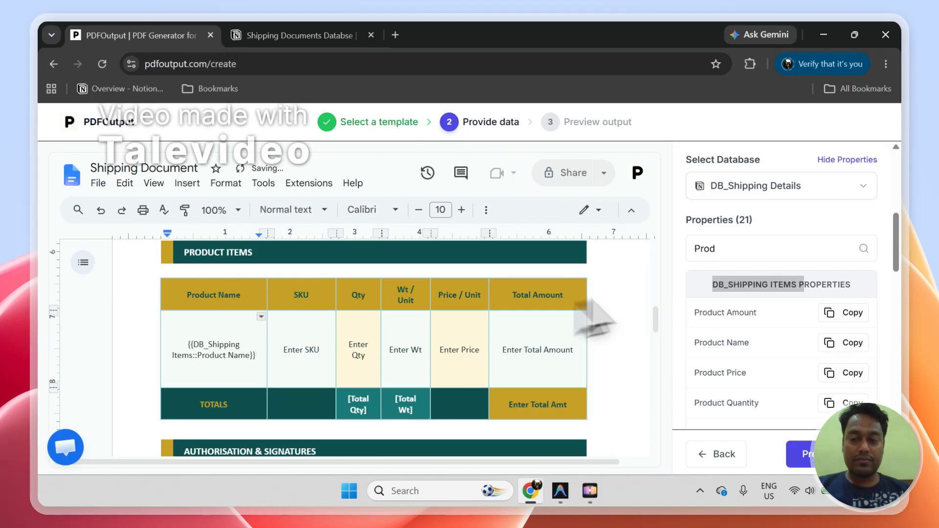
Step: Replace the SKU and Qty placeholders in the Product Items table with {{DB_Shipping Items::Product SKU }} and {{DB_Shipping Items::Product Quantity}}
double_click(728, 248)
text(SKU)
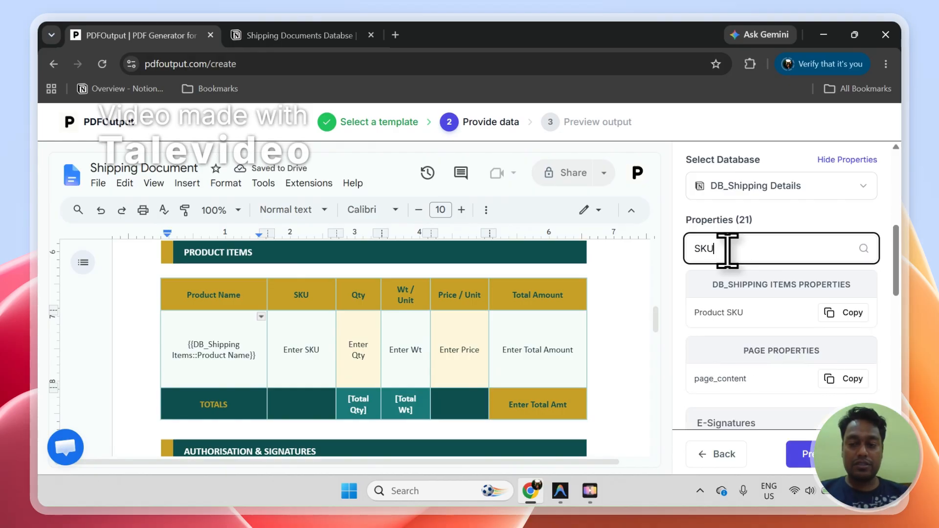
click(850, 313)
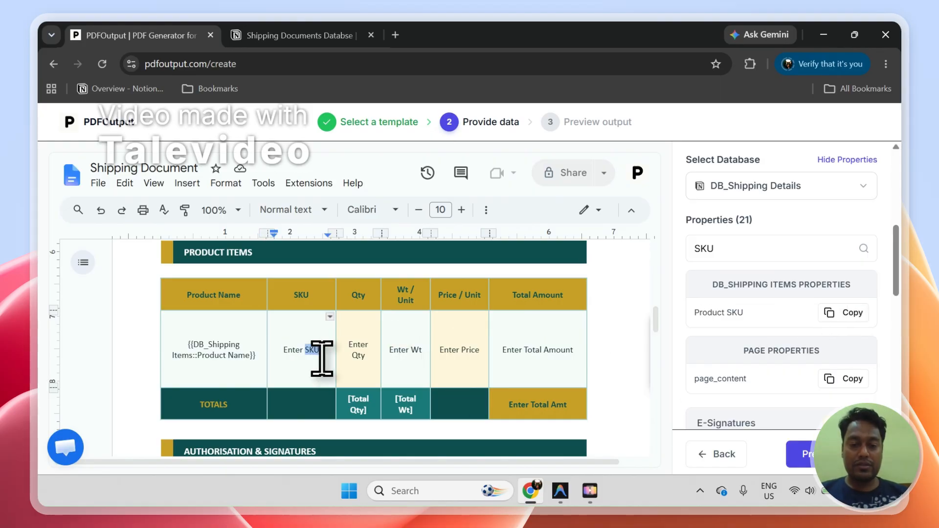
click(740, 258)
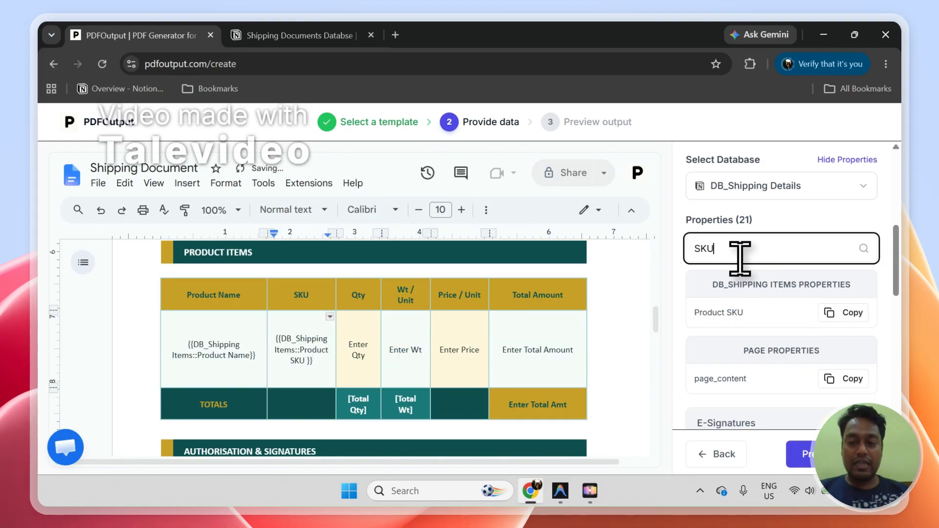
text(Qty)
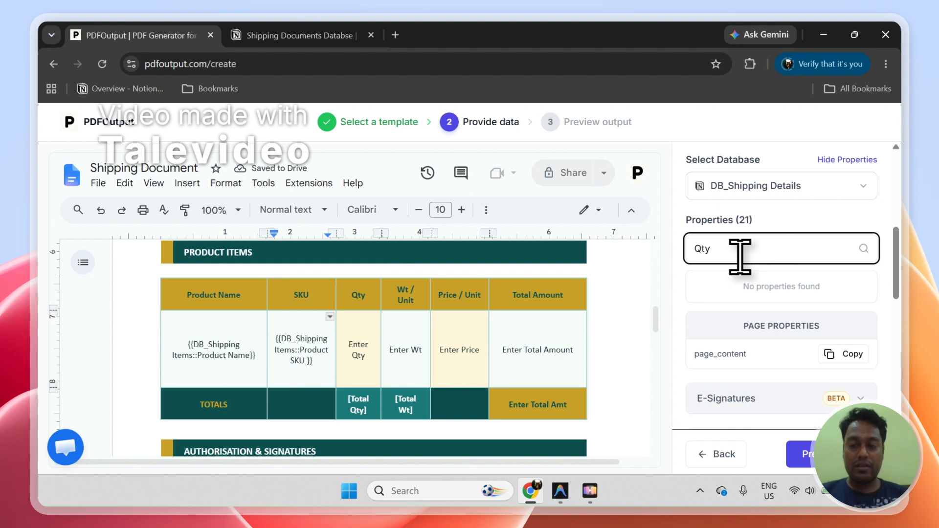
key(BackSpace)
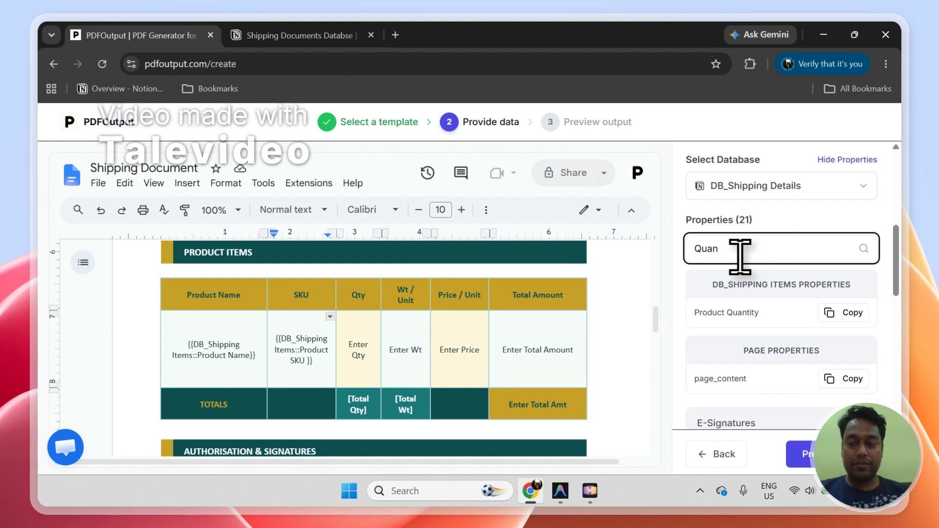
click(846, 314)
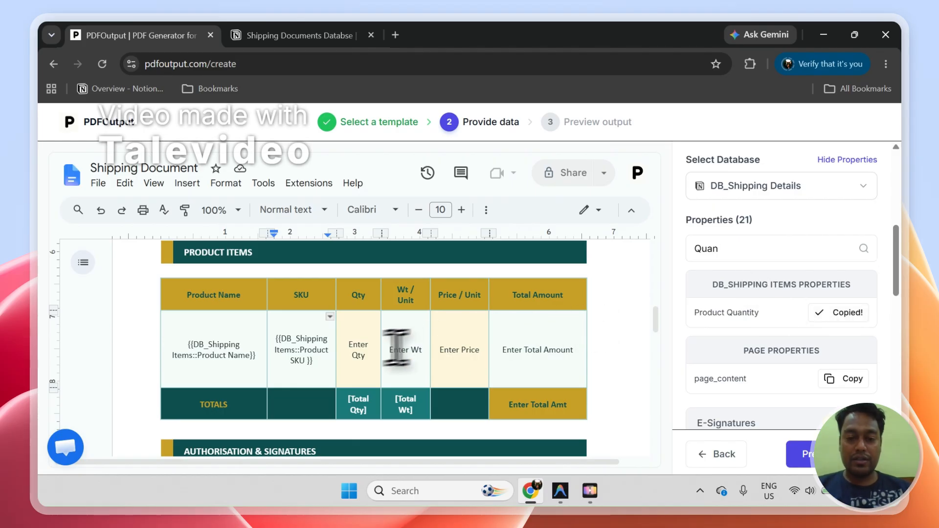
click(375, 352)
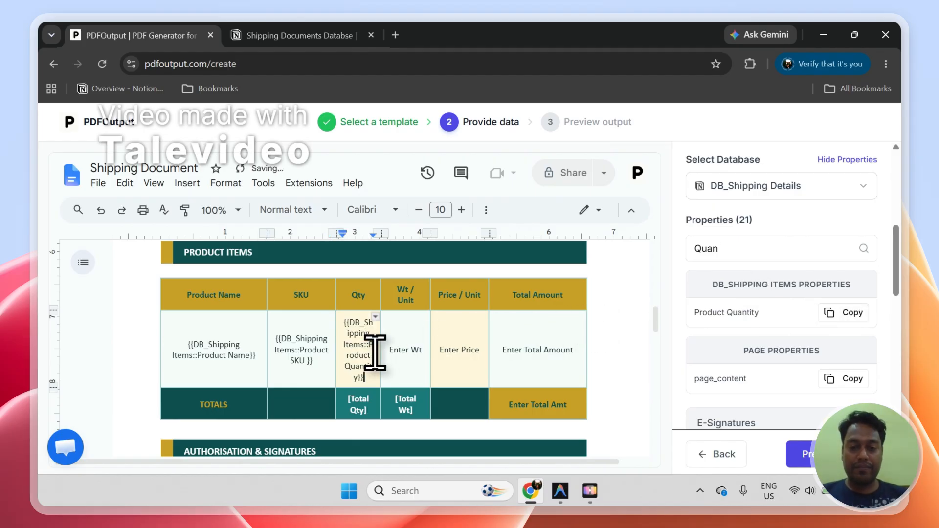
Step: Replace the Wt / Unit and Price / Unit placeholders with {{DB_Shipping Items::Product Weight}} and {{DB_Shipping Items::Product Price}}
click(800, 244)
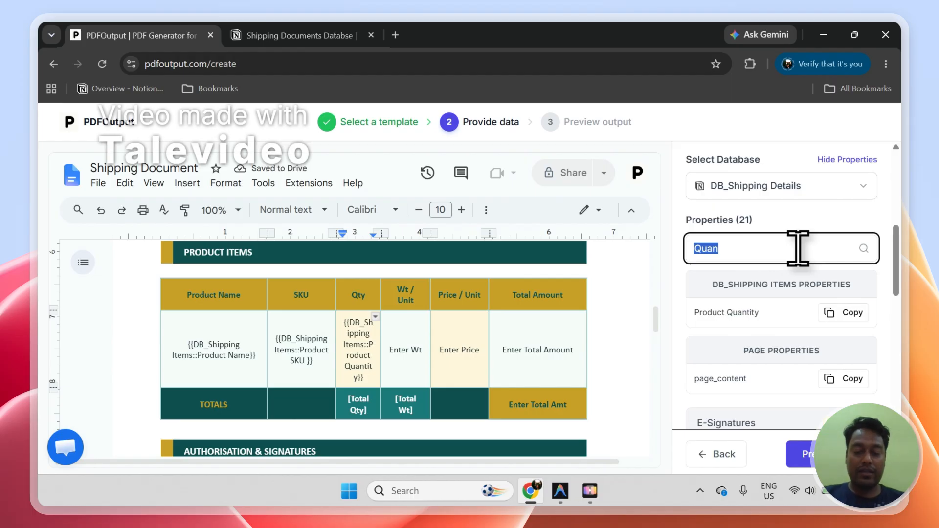
text(Wei)
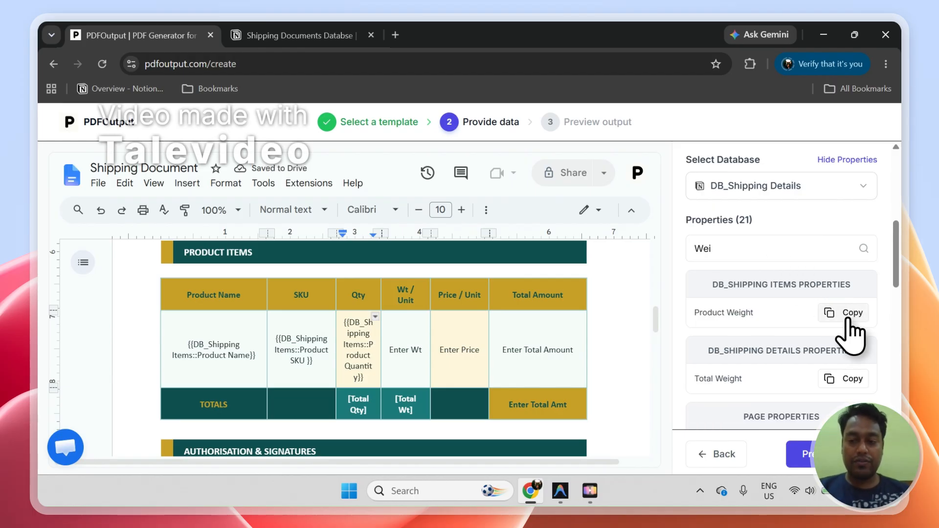
click(848, 316)
click(427, 350)
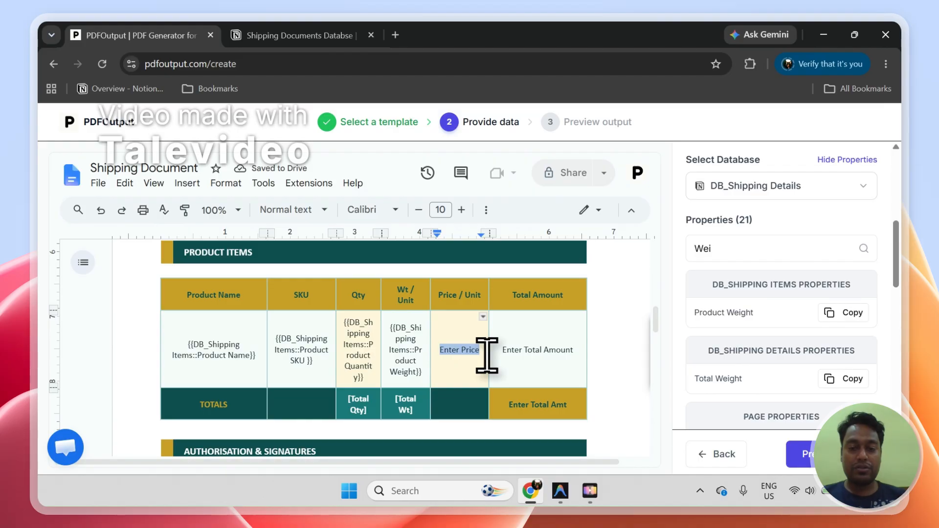
double_click(772, 244)
text(P)
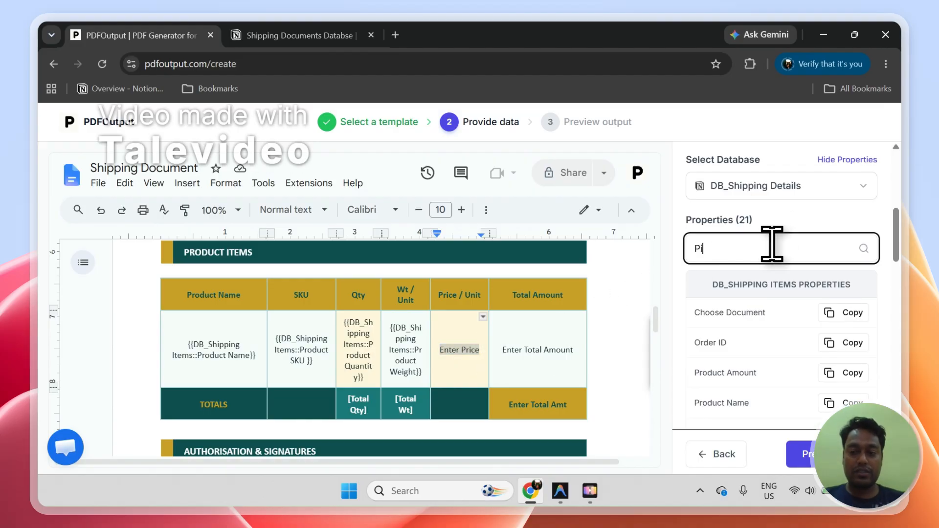
text(ric)
click(843, 313)
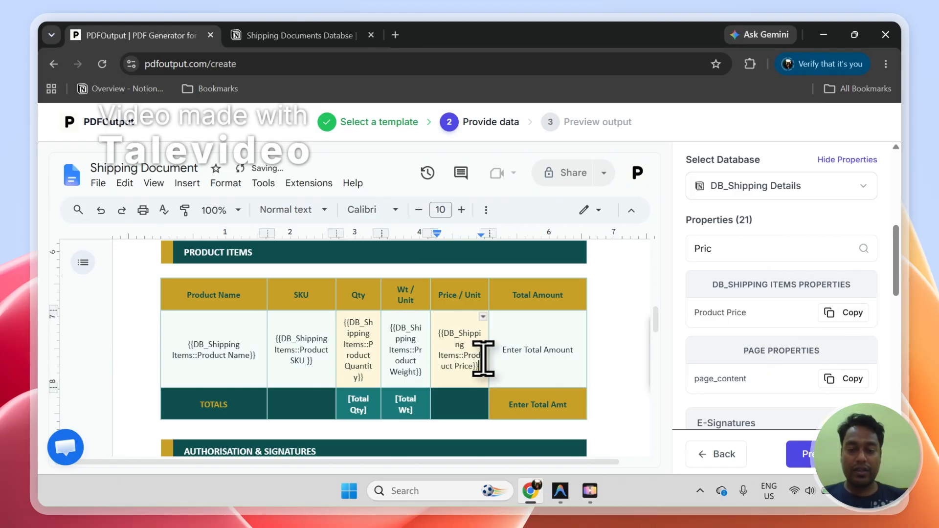
Step: Search the properties for "Amount" and replace the Total Amount placeholder in the product row with {{DB_Shipping Items::Product Amount }}
click(732, 249)
text(Amount)
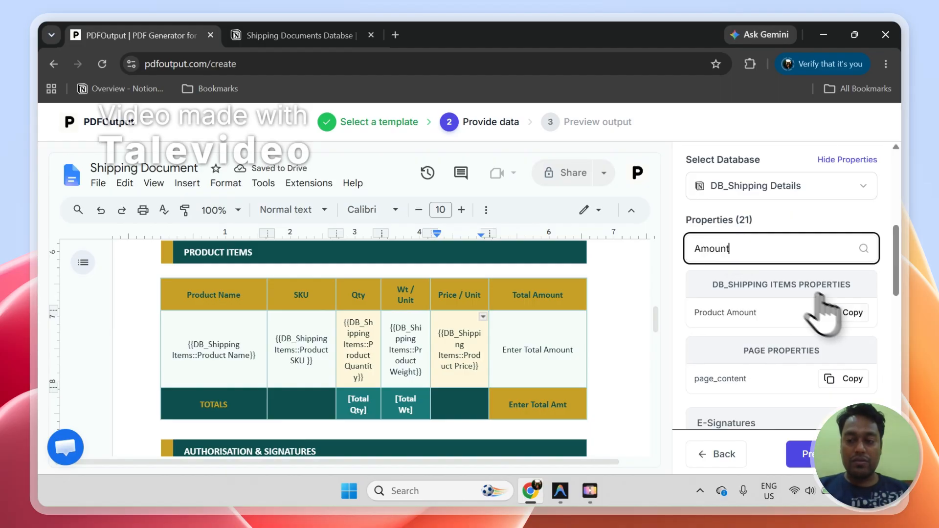
click(837, 313)
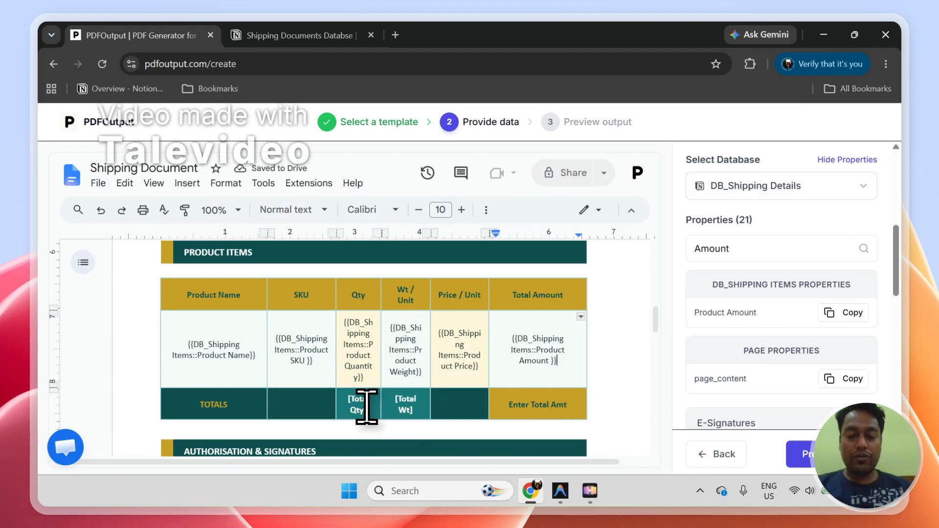
Step: Check the Total Weight column of DB_Shipping Details in Notion and replace the [Total Wt] placeholder in the totals row with {{Total Weight}}
click(282, 36)
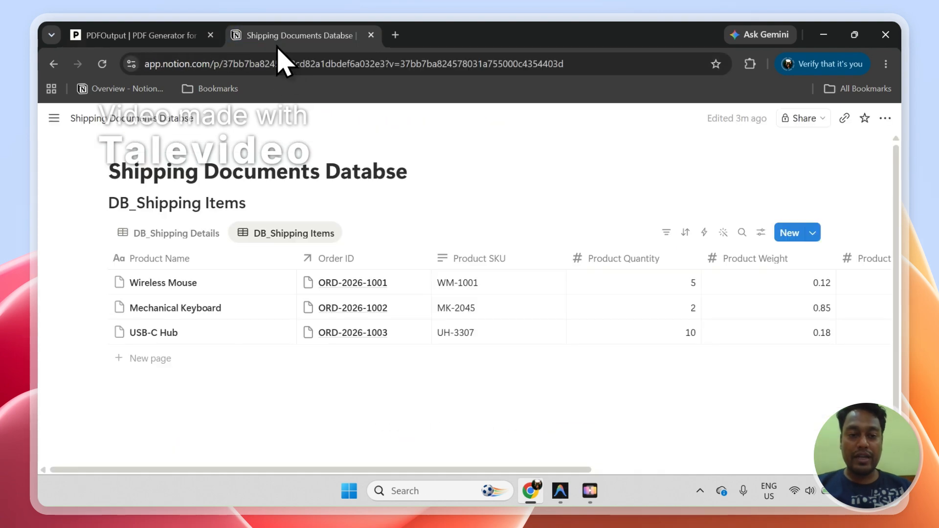
click(202, 234)
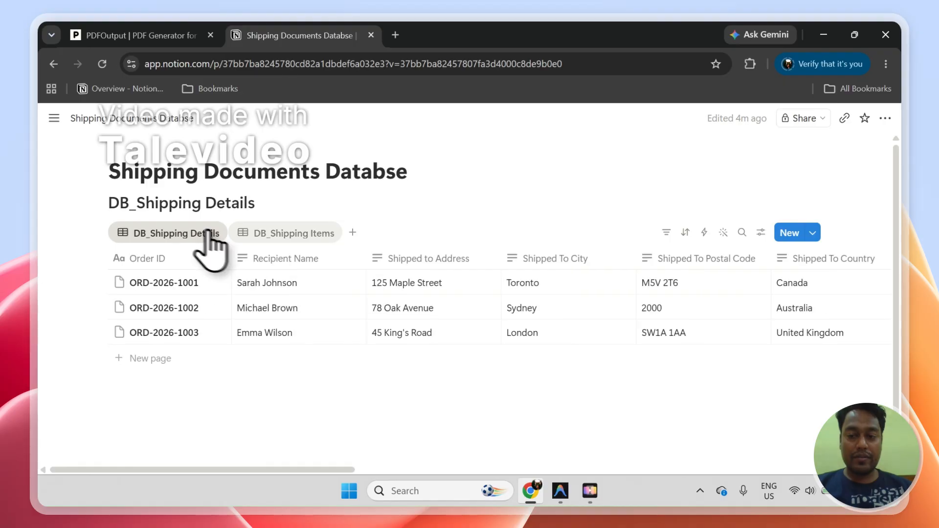
drag(348, 469, 822, 506)
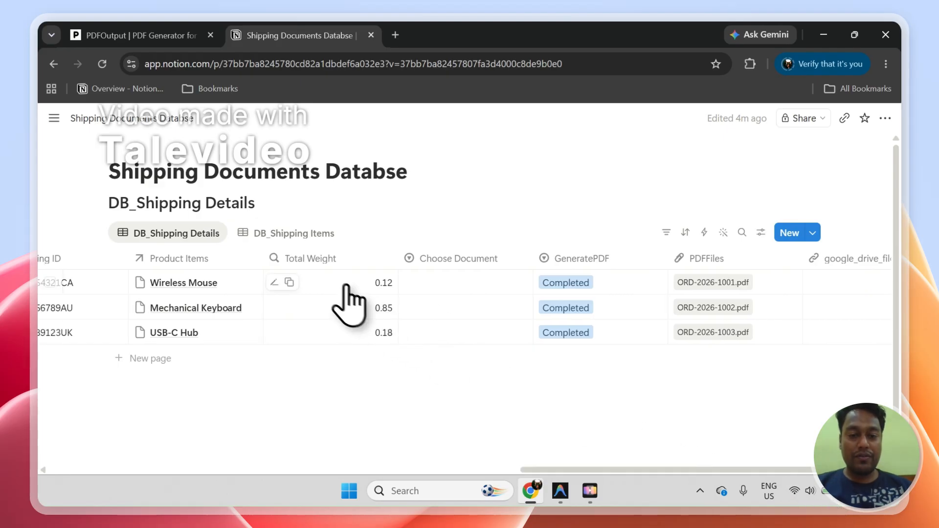
click(189, 35)
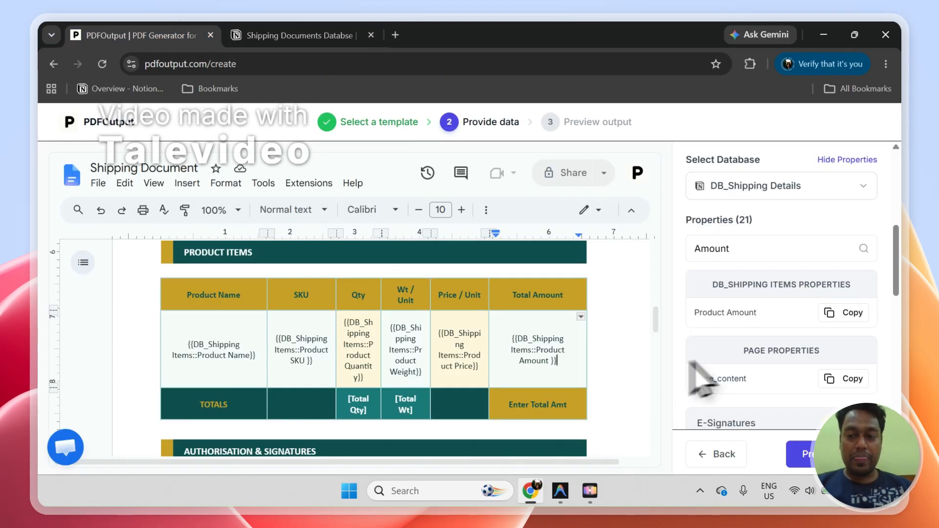
click(750, 252)
text(Total)
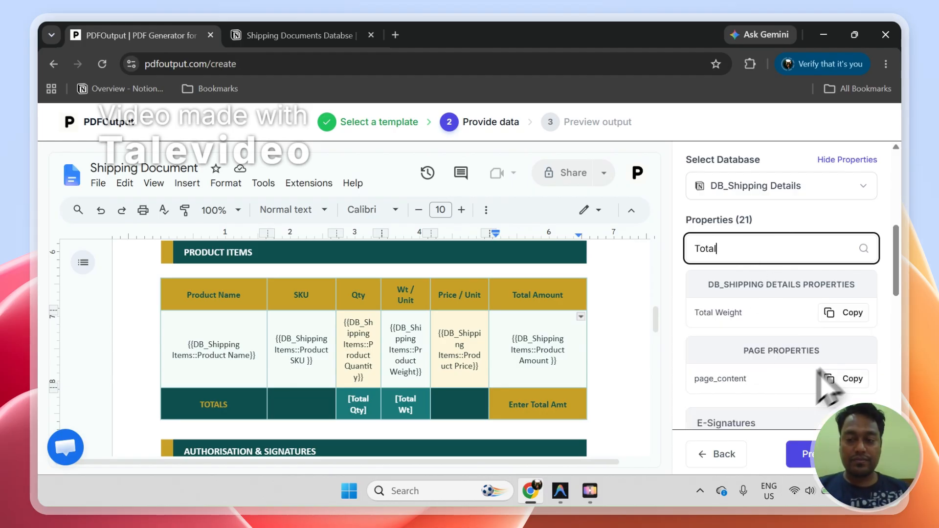
click(849, 313)
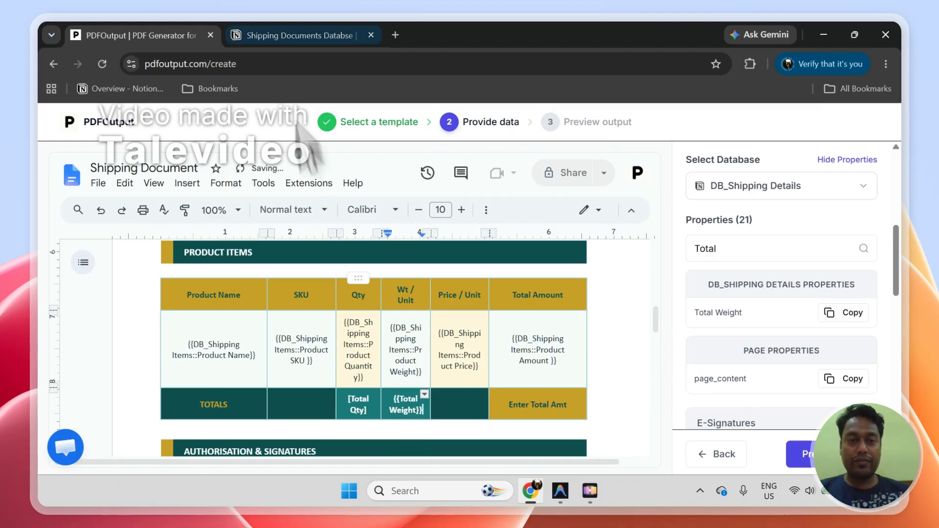
Step: Review the PDF file name, attachment field and overwrite settings, comparing them with the DB_Shipping Details columns in Notion
click(270, 36)
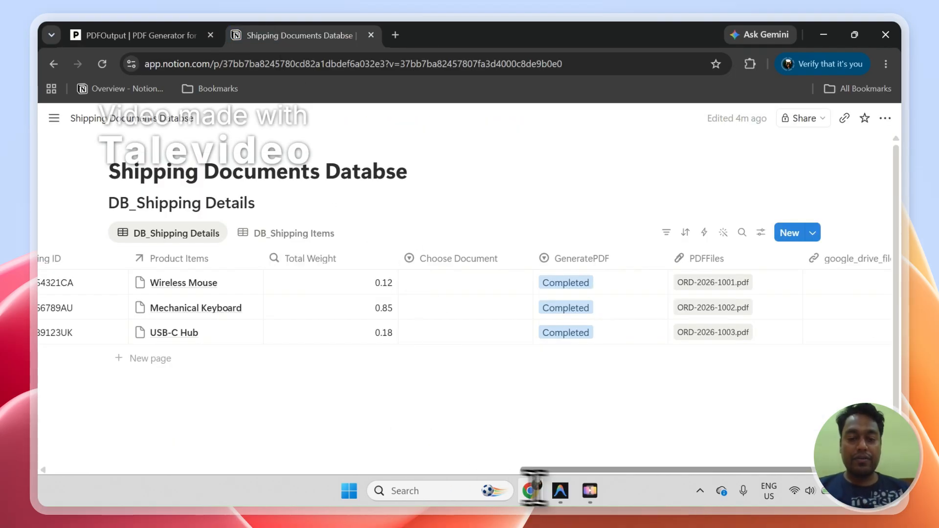
drag(523, 470, 58, 502)
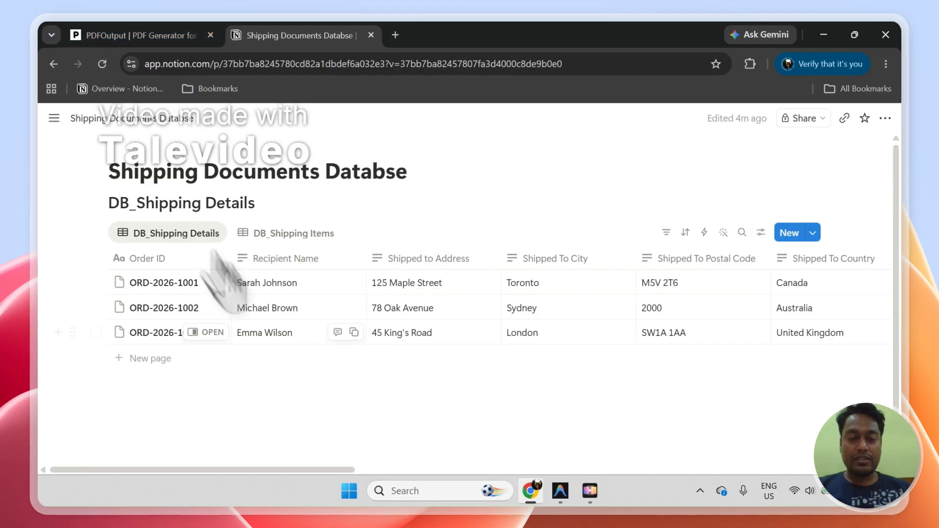
click(166, 44)
scroll(886, 264, up, 2)
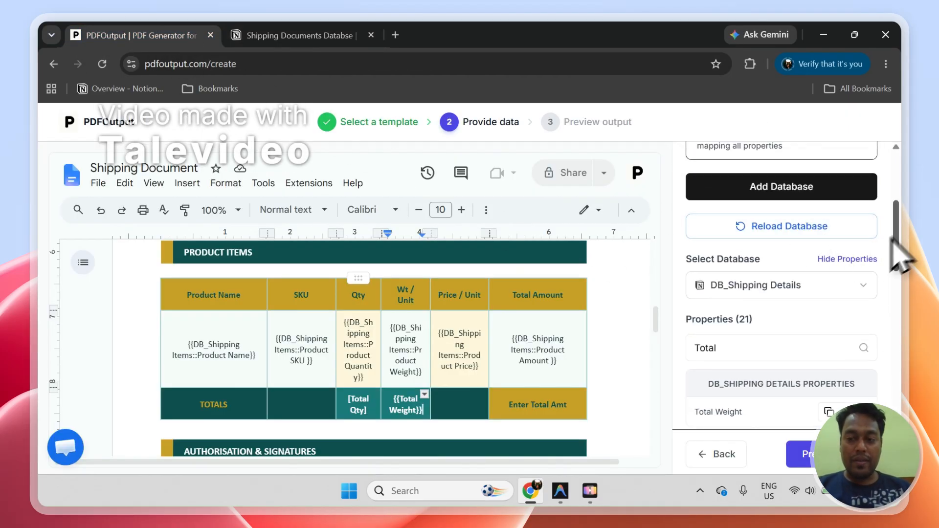
scroll(905, 242, down, 10)
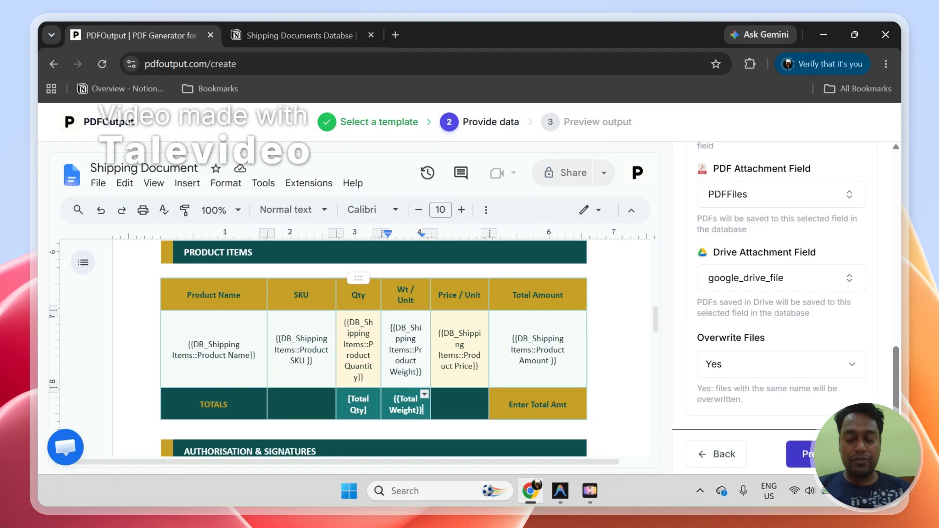
scroll(904, 398, up, 3)
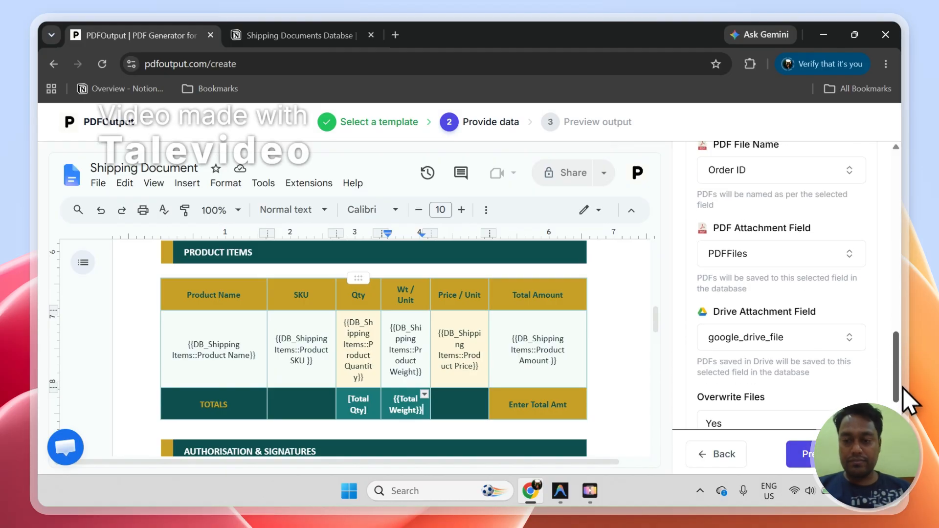
scroll(905, 376, up, 1)
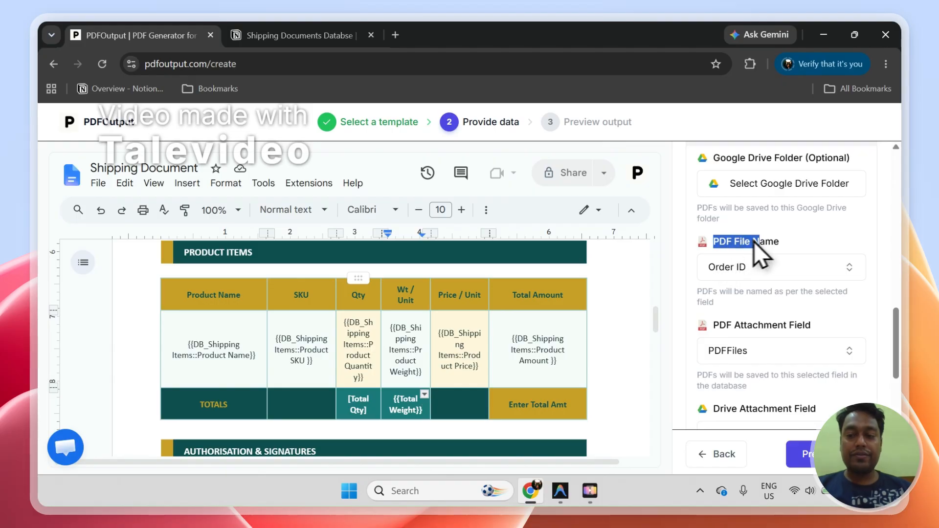
click(279, 36)
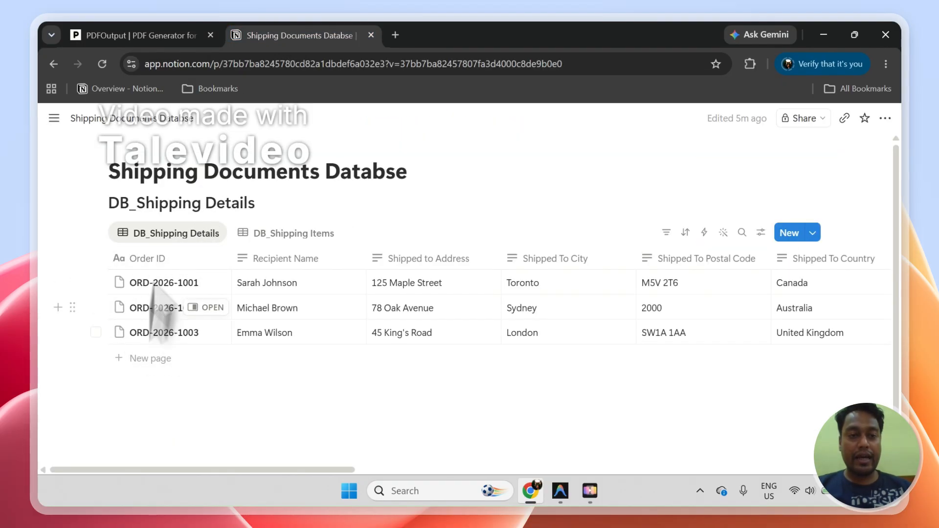
click(150, 30)
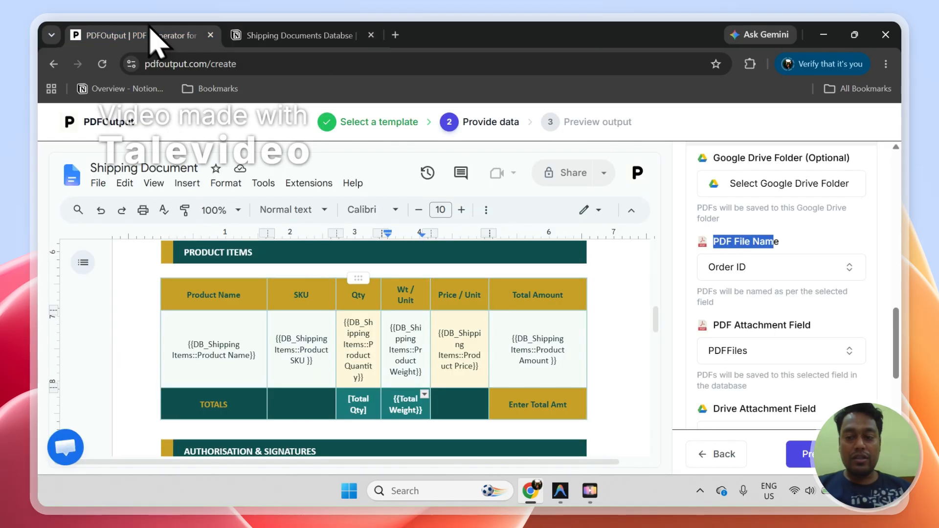
Step: Look through the columns available for the PDF File Name, keep Order ID, and review the attachment field settings
click(743, 270)
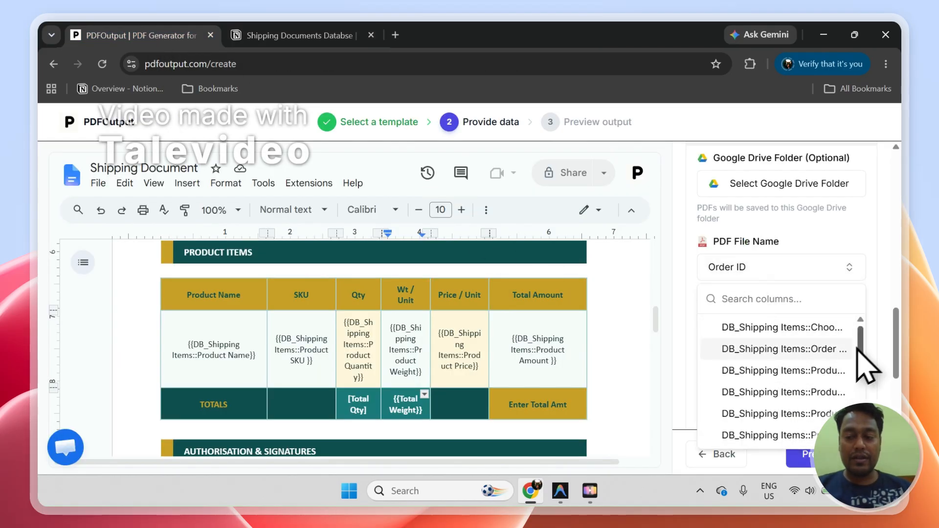
drag(857, 348, 864, 396)
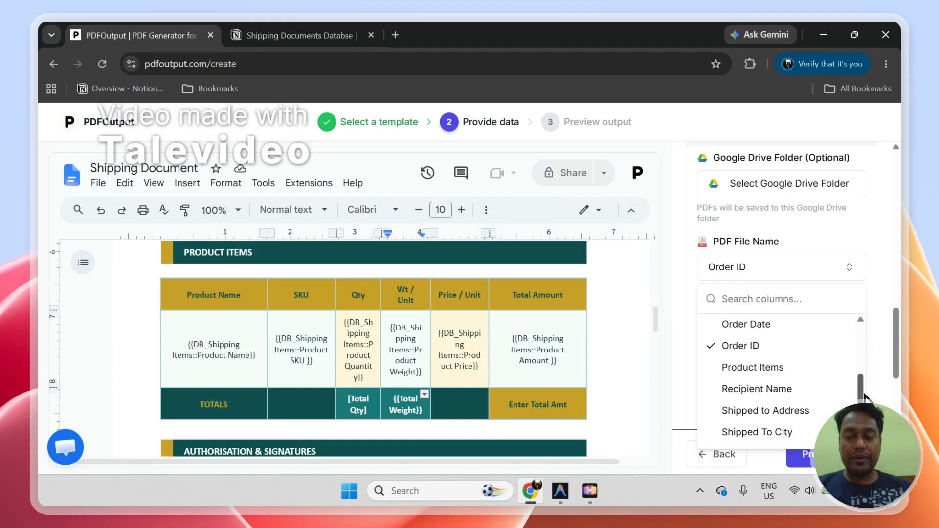
click(861, 245)
scroll(897, 336, down, 1)
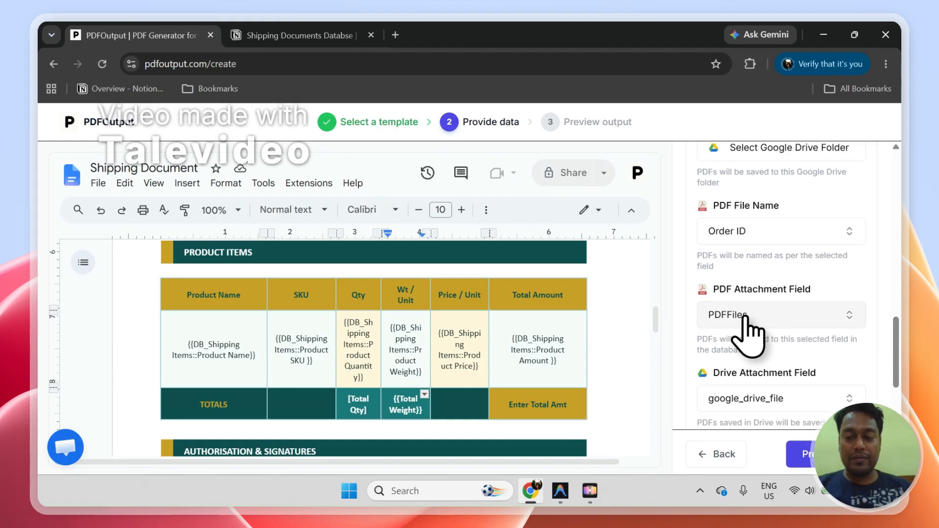
Step: In Notion, clear the existing files from the PDFFiles column for all three rows of DB_Shipping Details
click(294, 35)
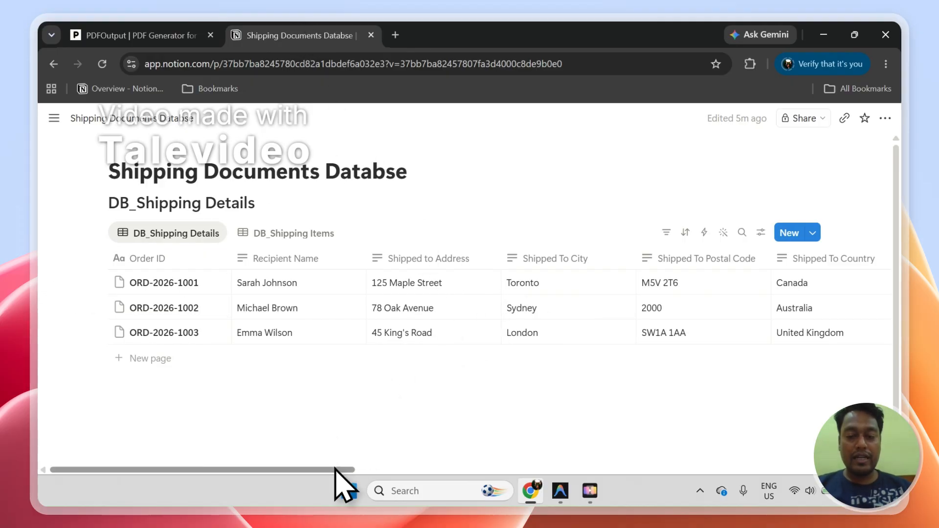
drag(342, 469, 756, 458)
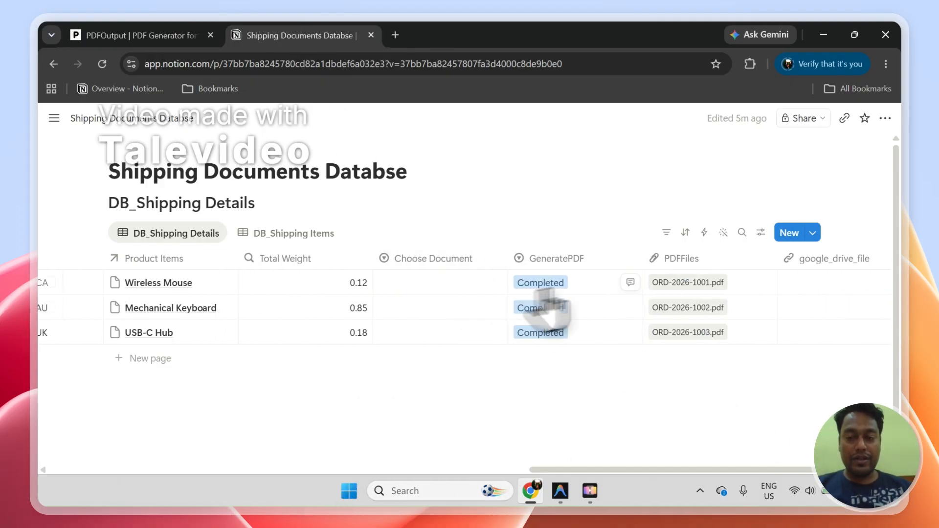
click(754, 341)
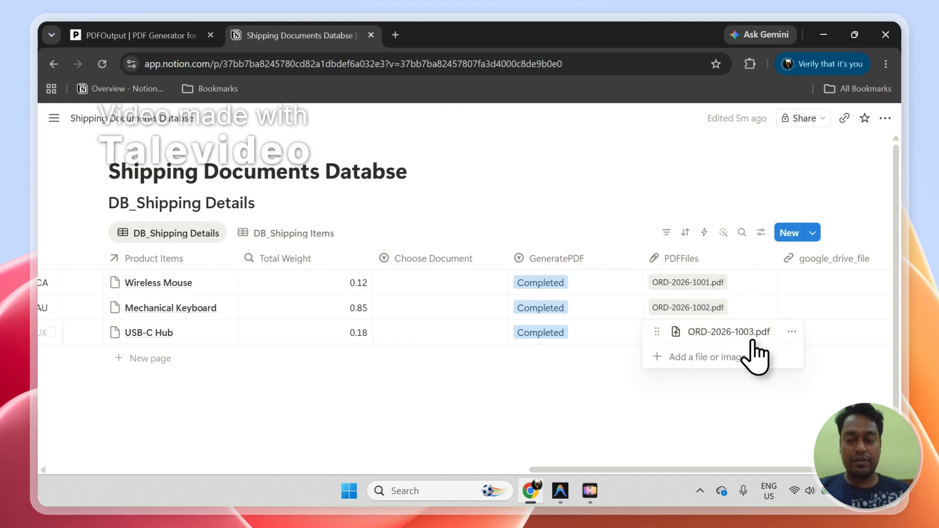
key(Escape)
key(Delete)
key(Up)
key(Delete)
key(Up)
key(Delete)
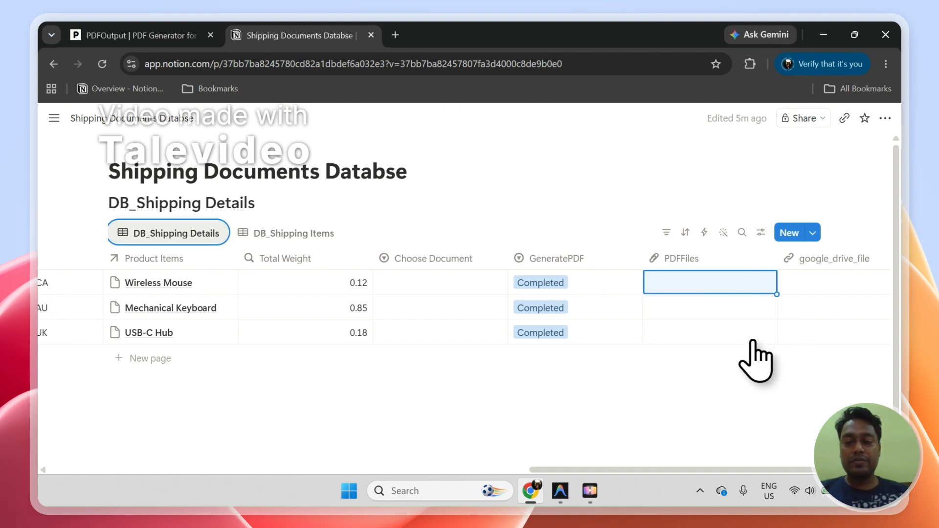
Step: Return to PDFOutput and generate the preview document with the current output settings
click(147, 35)
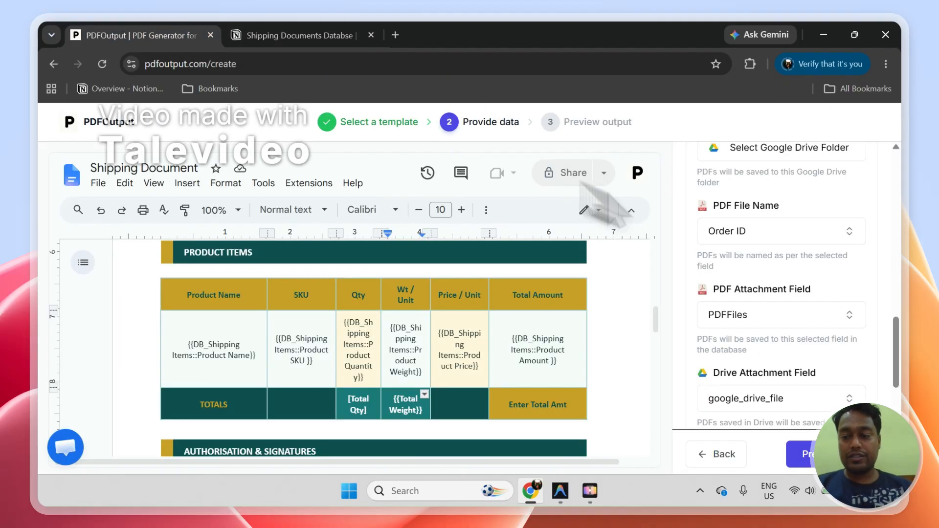
drag(892, 335, 904, 413)
click(802, 454)
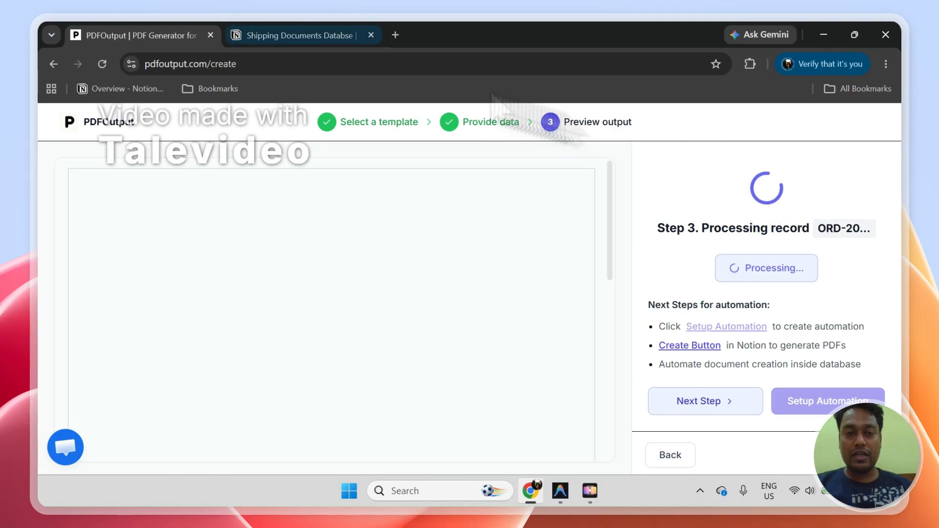
Step: Check the GeneratePDF status and PDFFiles attachment of the USB-C Hub row in Notion while the preview is being processed
click(259, 36)
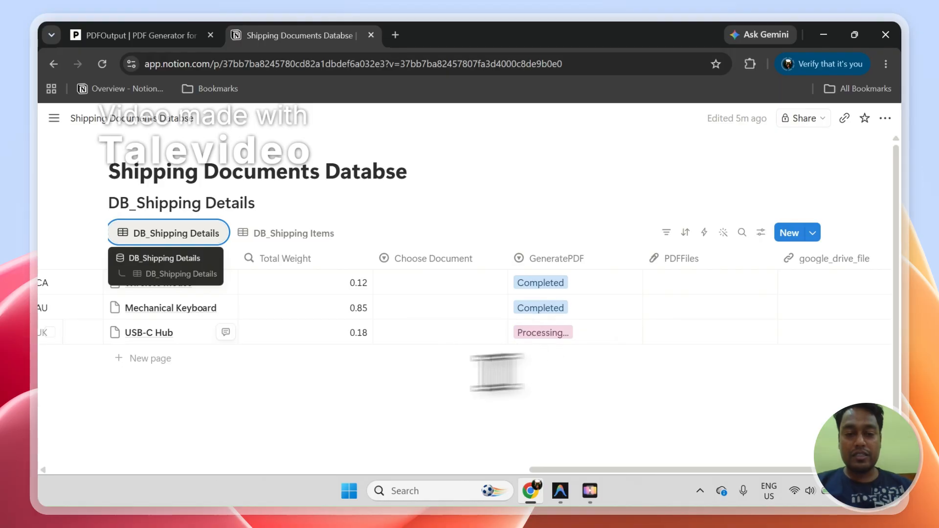
click(49, 332)
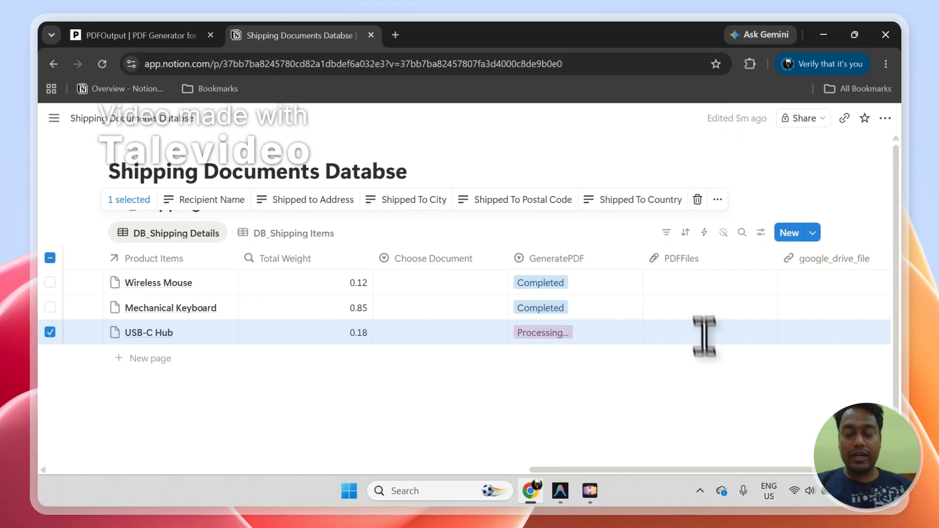
click(672, 370)
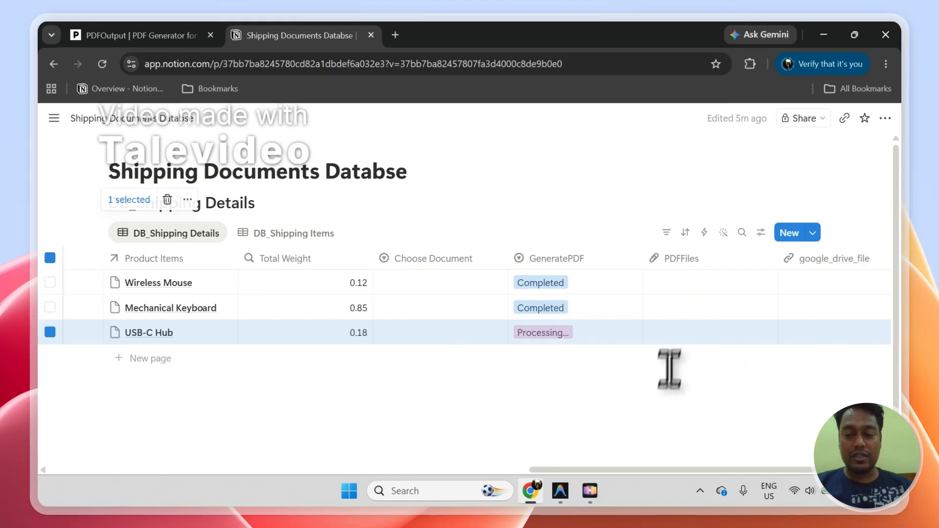
click(208, 30)
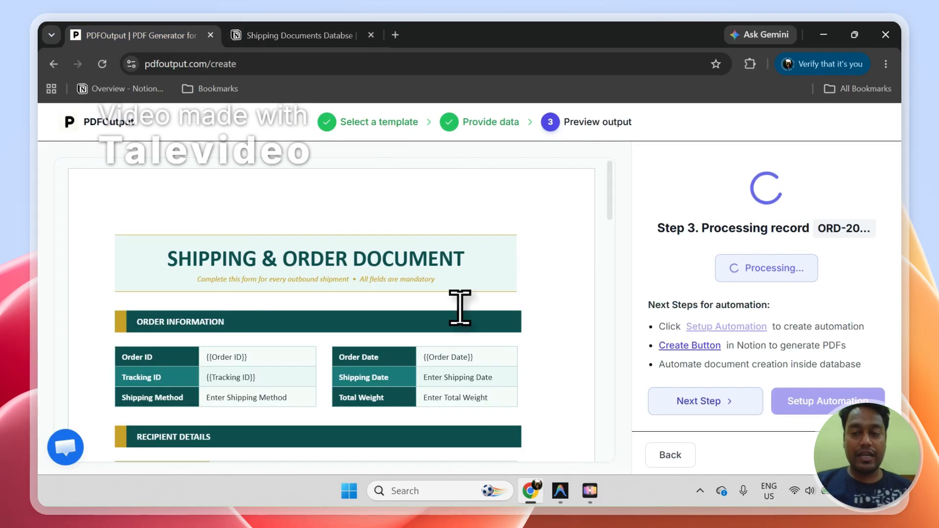
click(298, 35)
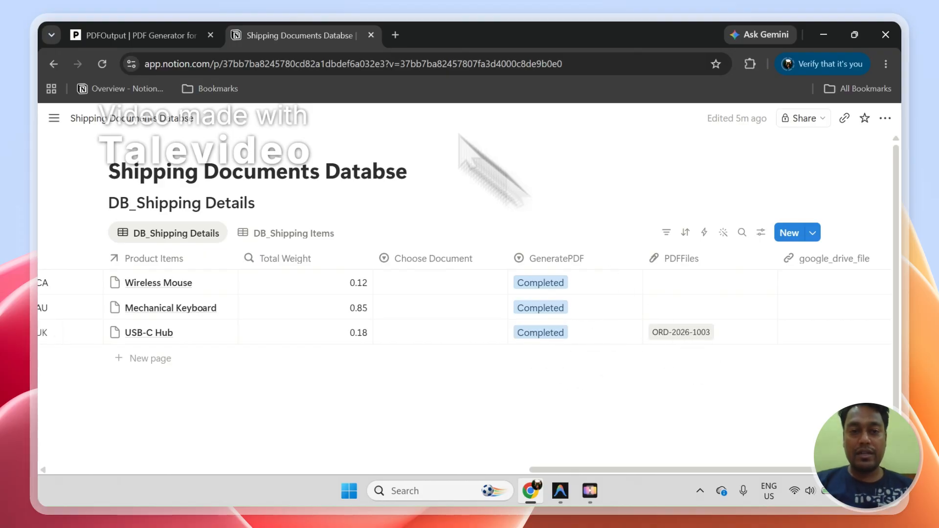
Step: Review the order information and product items in the generated shipping document preview in PDFOutput
click(186, 36)
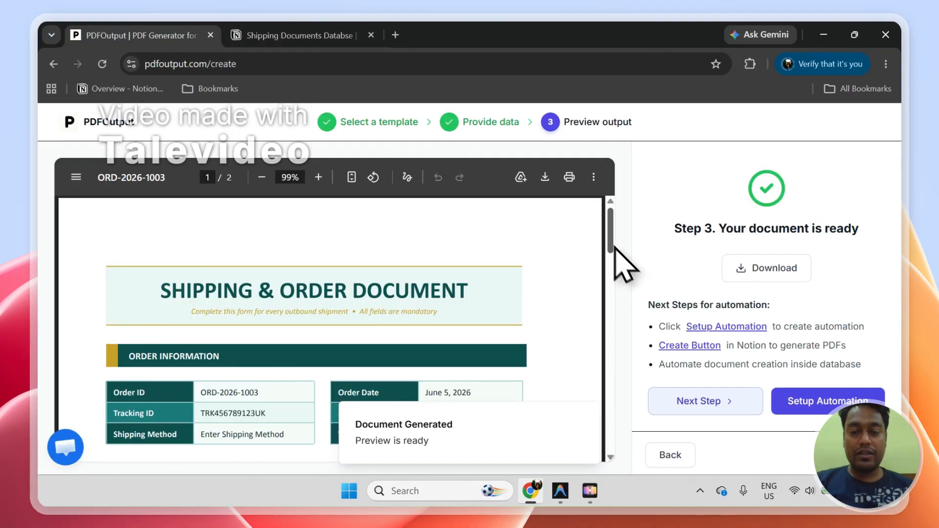
scroll(614, 251, down, 2)
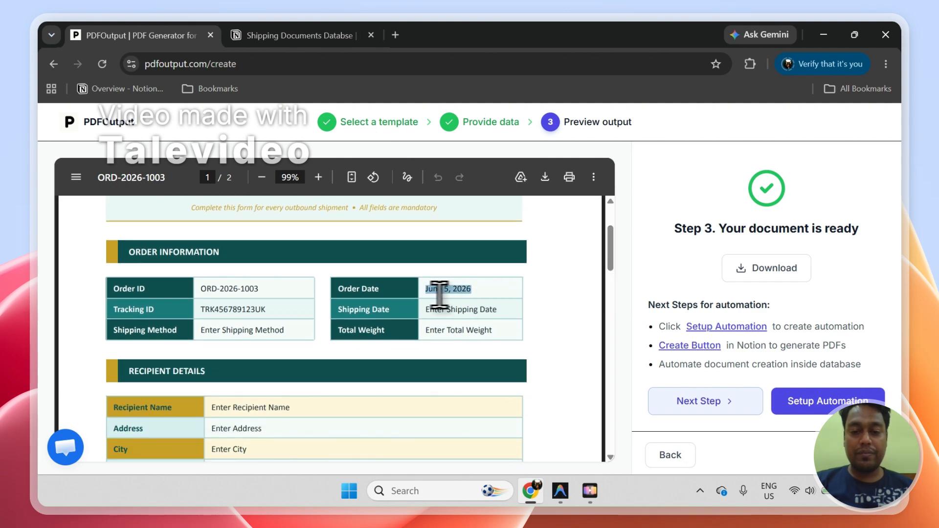
drag(250, 289, 267, 313)
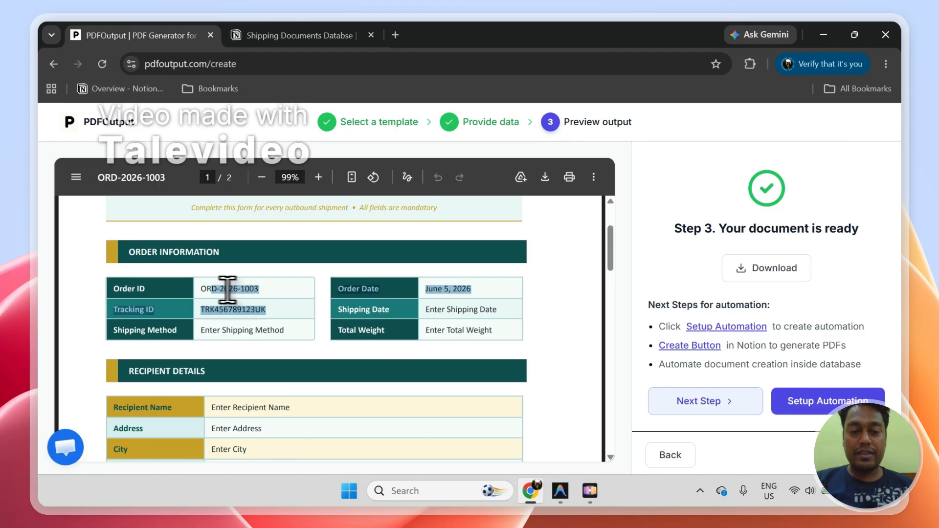
click(207, 290)
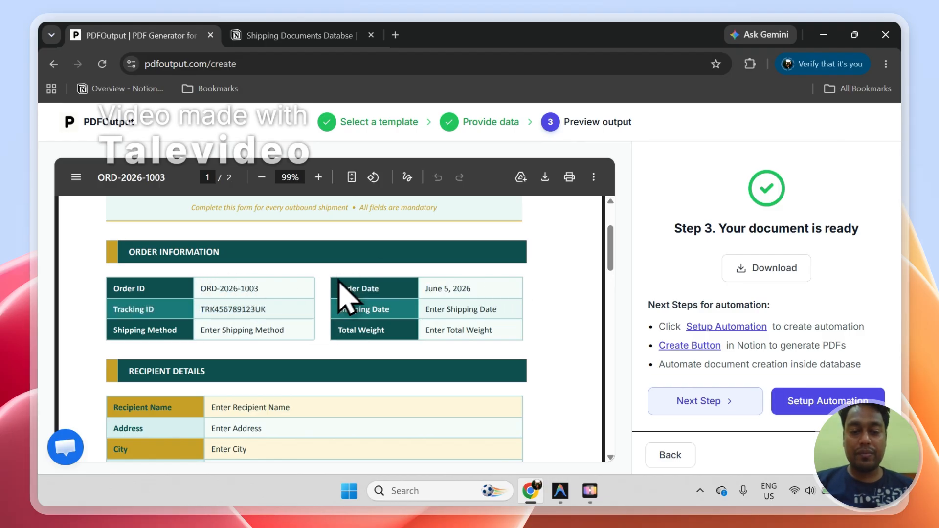
drag(612, 248, 620, 294)
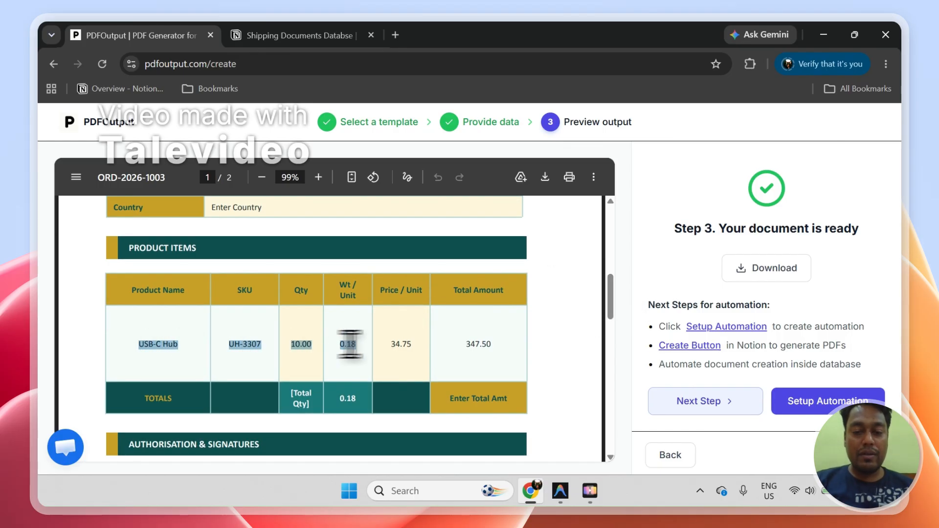
Step: Locate the USB-C Hub order's records in DB_Shipping Details and DB_Shipping Items in Notion to compare with the PDF
click(272, 35)
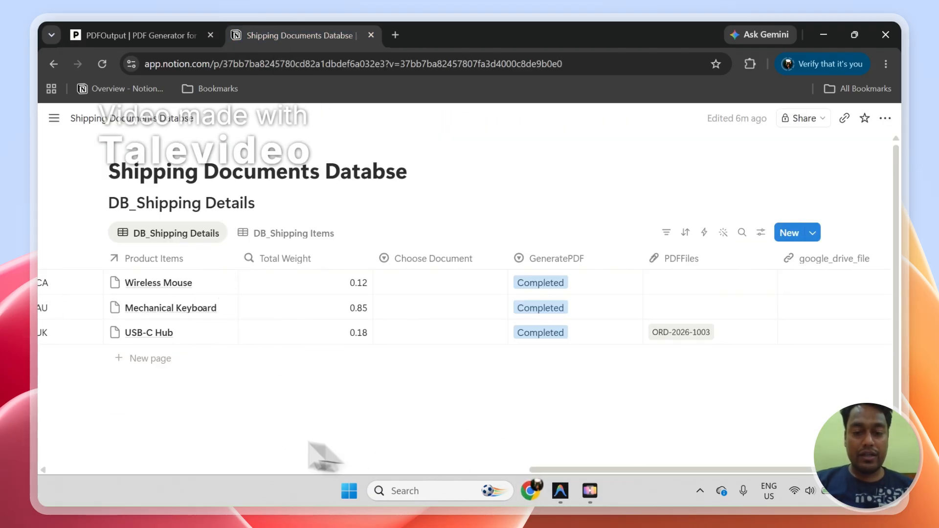
scroll(538, 472, left, 5)
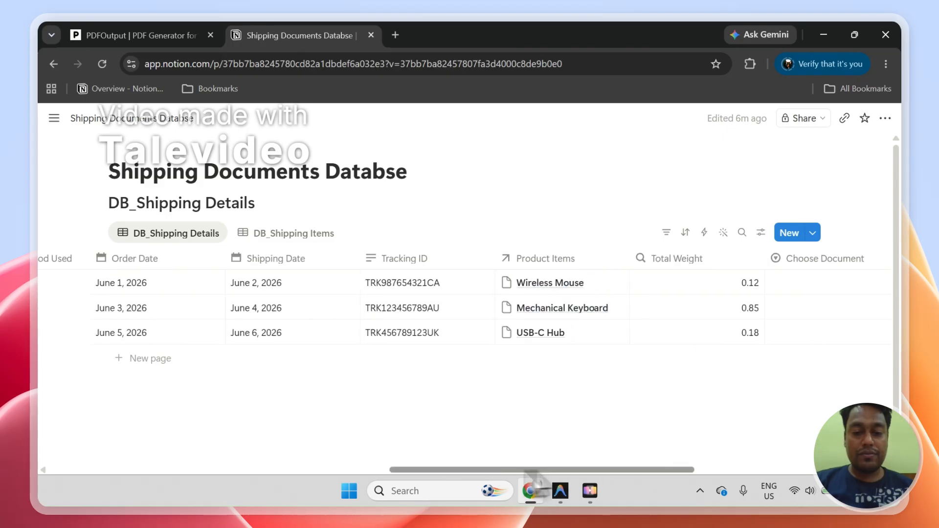
drag(527, 471, 141, 469)
click(96, 332)
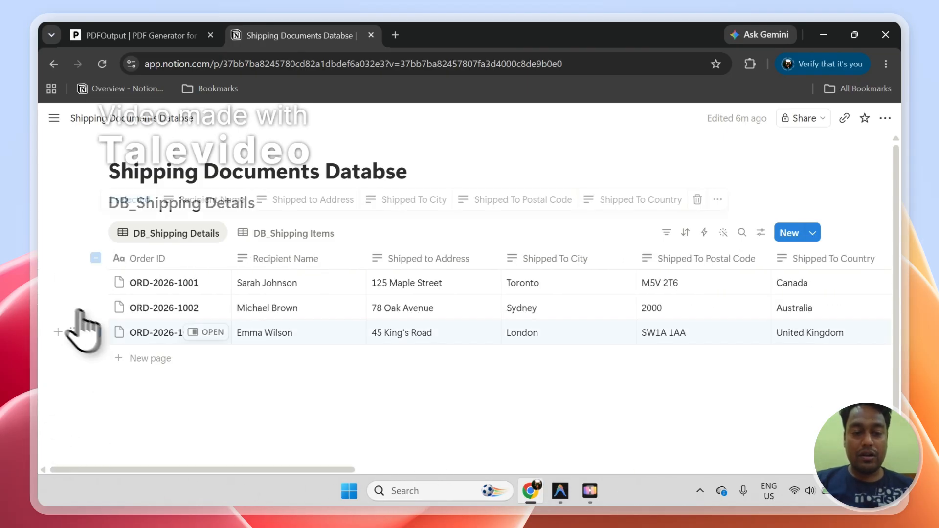
click(293, 234)
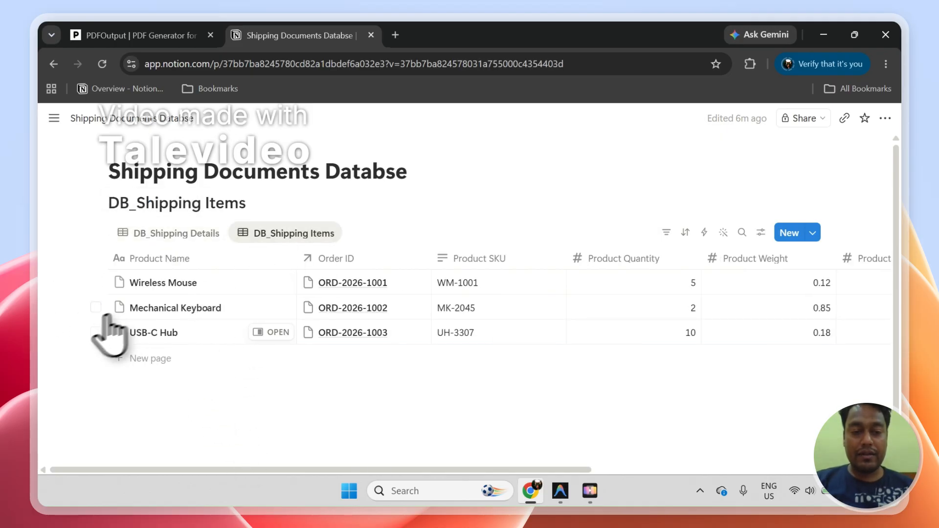
click(95, 333)
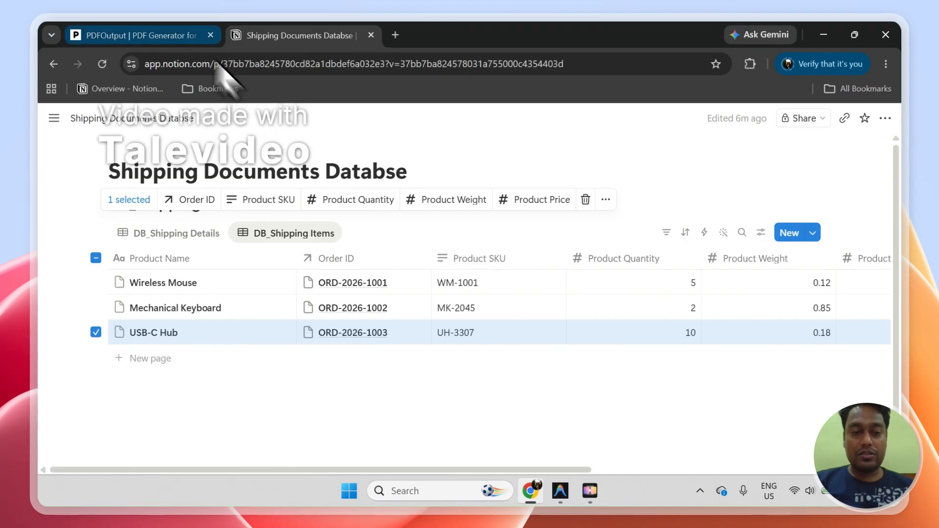
Step: Check the product row and the total weight in the generated PDF against the Notion records
click(181, 37)
click(203, 323)
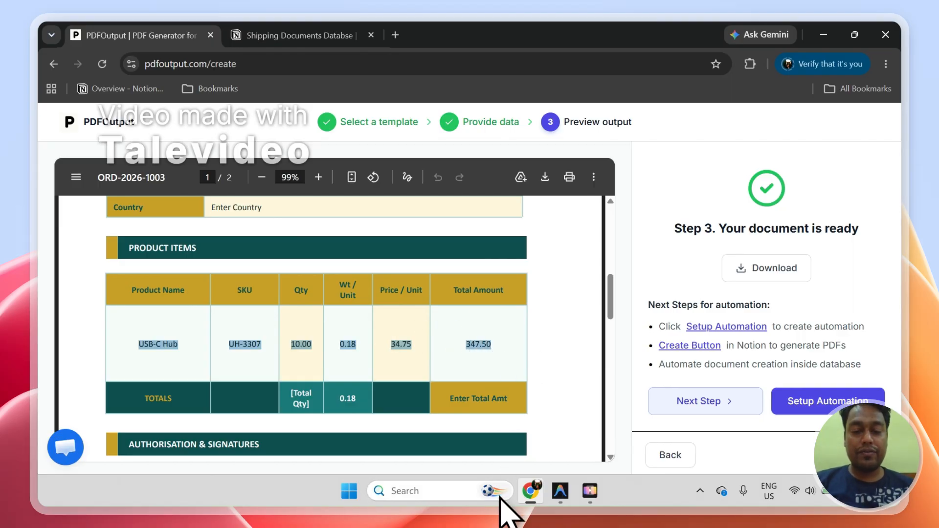
click(336, 399)
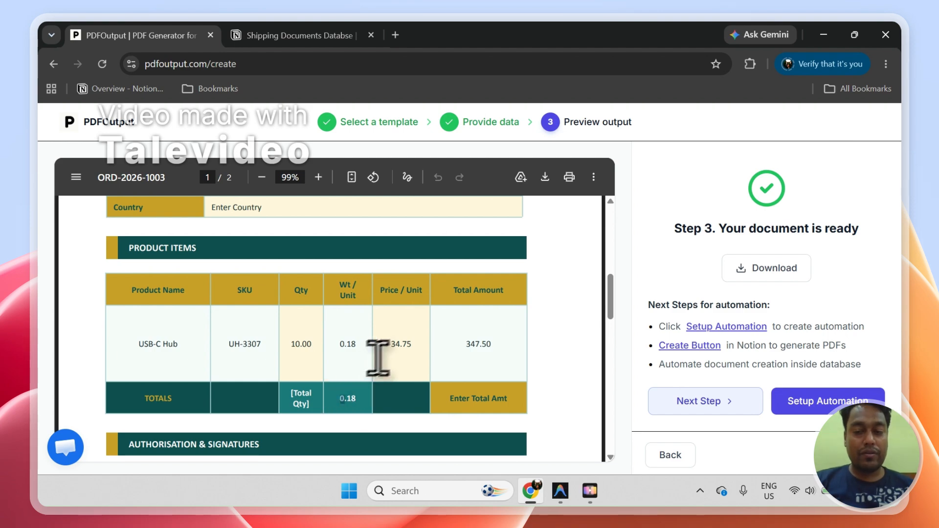
drag(609, 301, 609, 229)
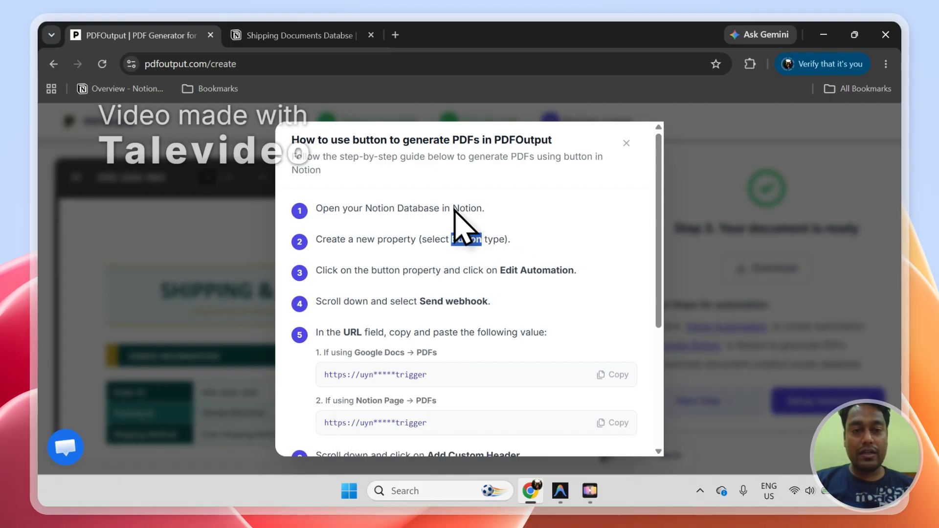
Step: Read the guide on generating PDFs with a Notion button property and close it
click(252, 35)
click(173, 38)
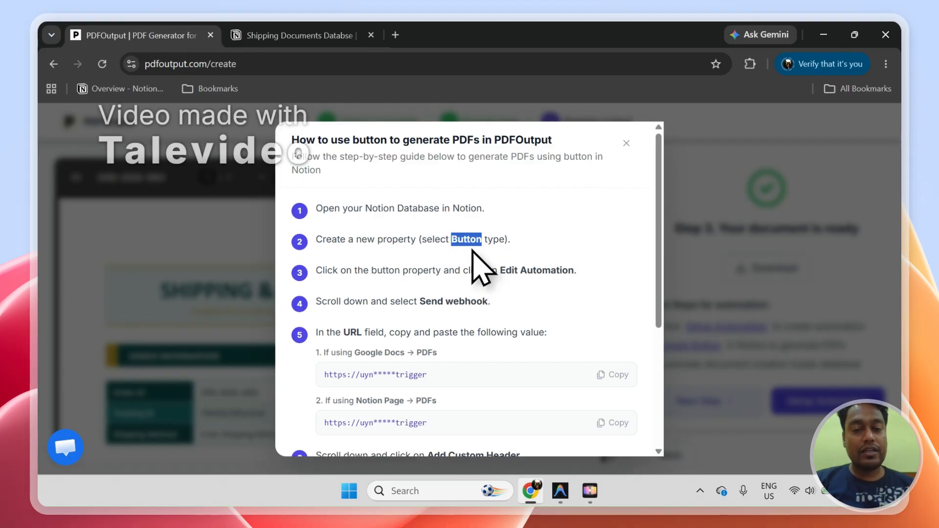
scroll(662, 300, down, 4)
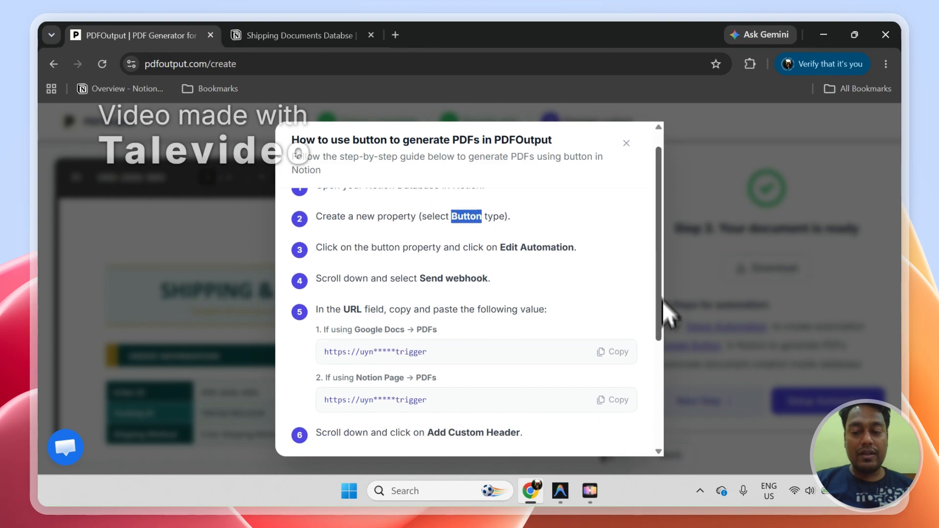
scroll(666, 353, up, 4)
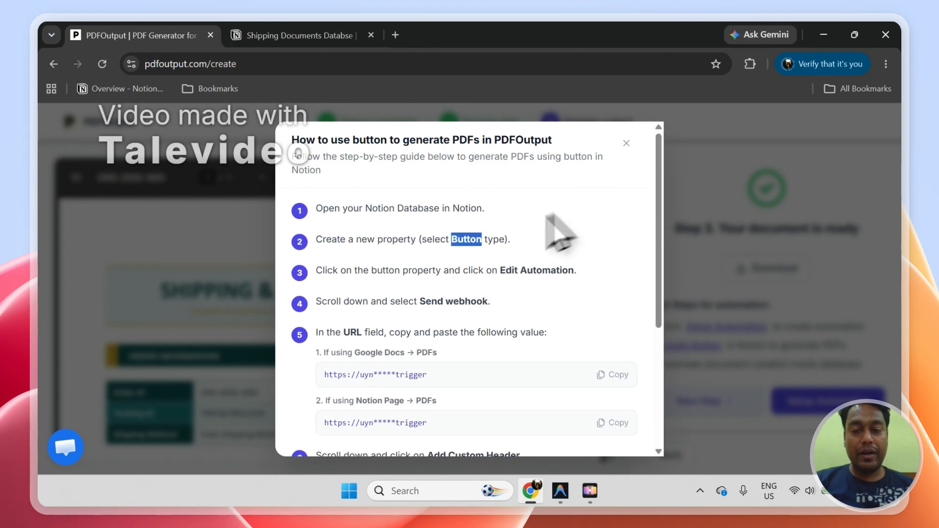
click(547, 215)
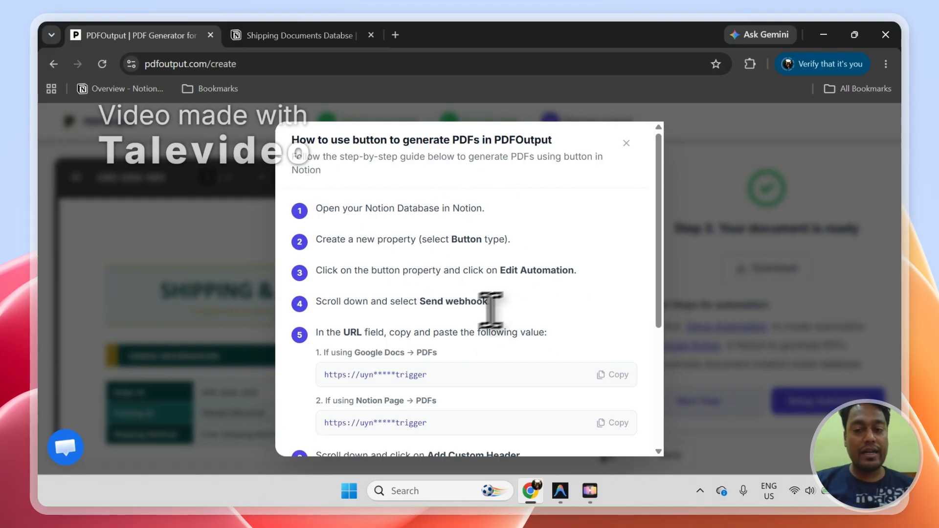
click(626, 143)
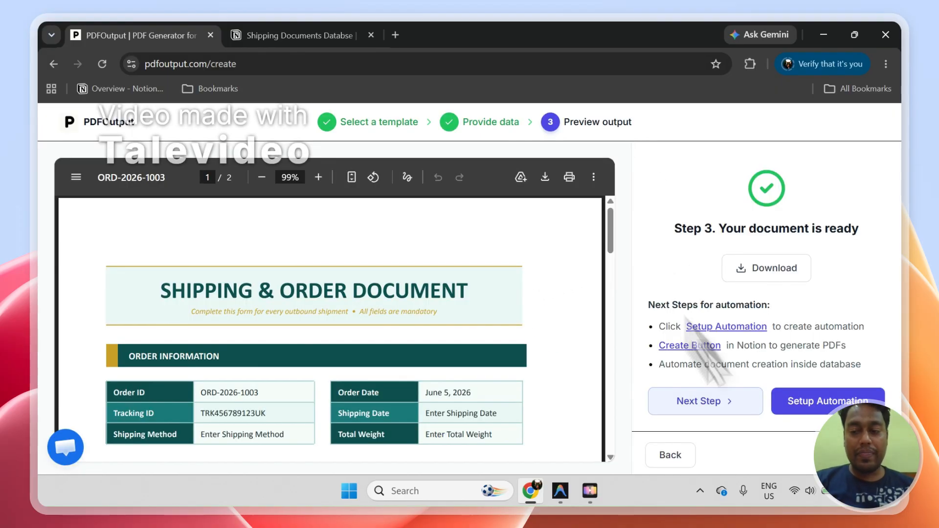
Step: Set up the Shipping Document automation, return to the automation dashboard, and switch to the shipping database in Notion
click(857, 455)
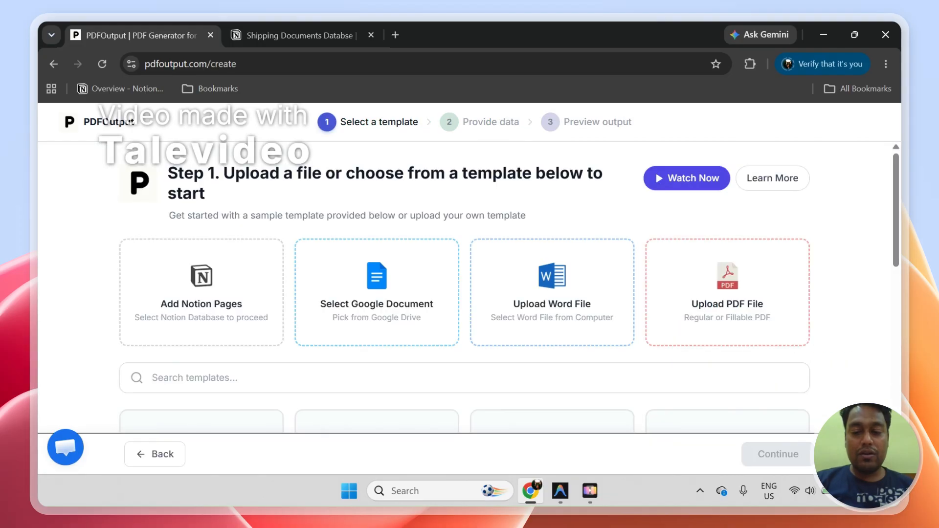
click(168, 455)
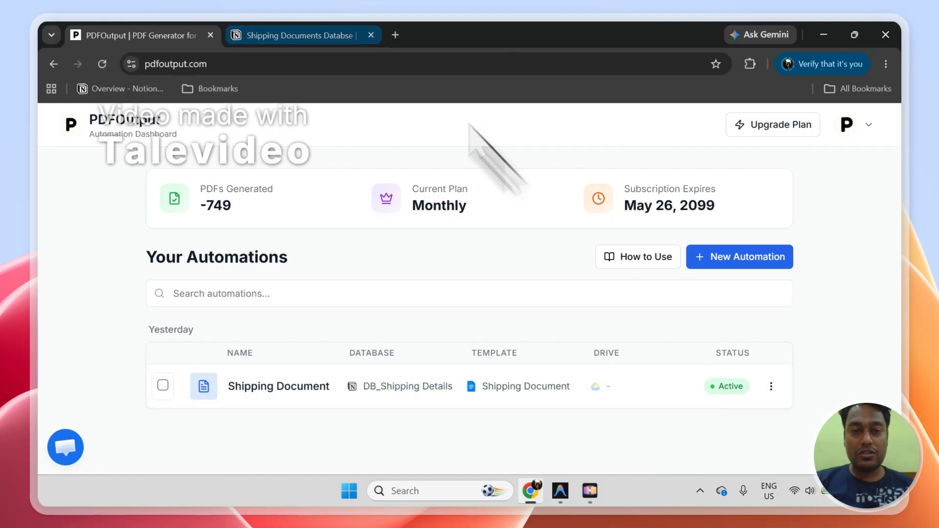
click(356, 35)
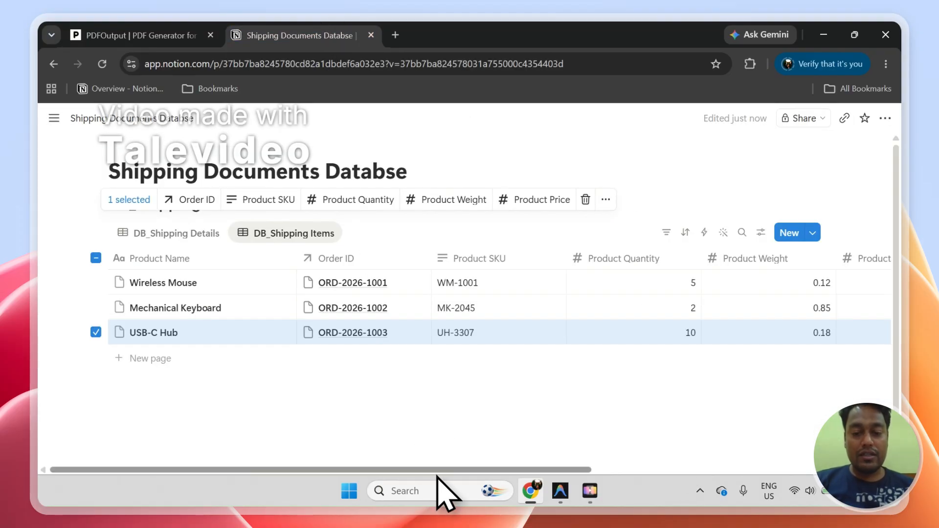
Step: In DB_Shipping Details, set GeneratePDF to Ready to Generate for the Wireless Mouse and Mechanical Keyboard orders
drag(439, 471, 729, 470)
click(689, 399)
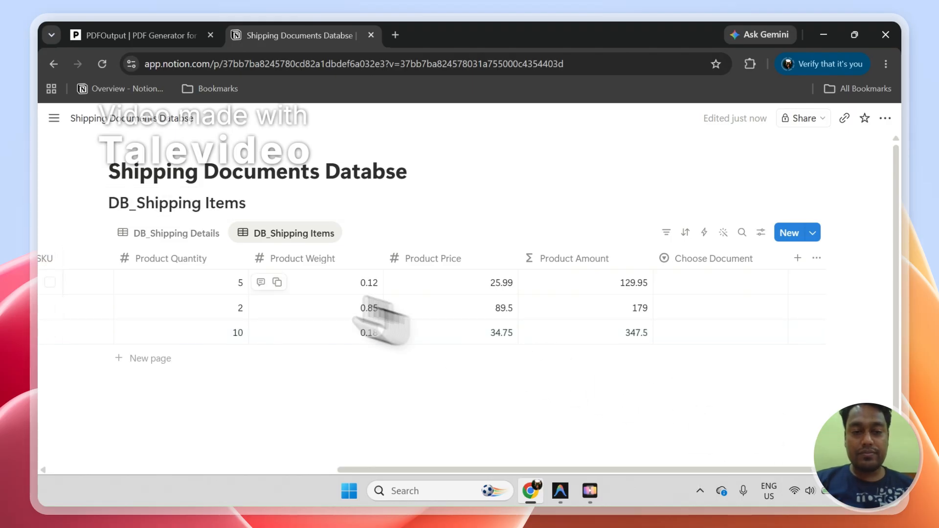
click(196, 234)
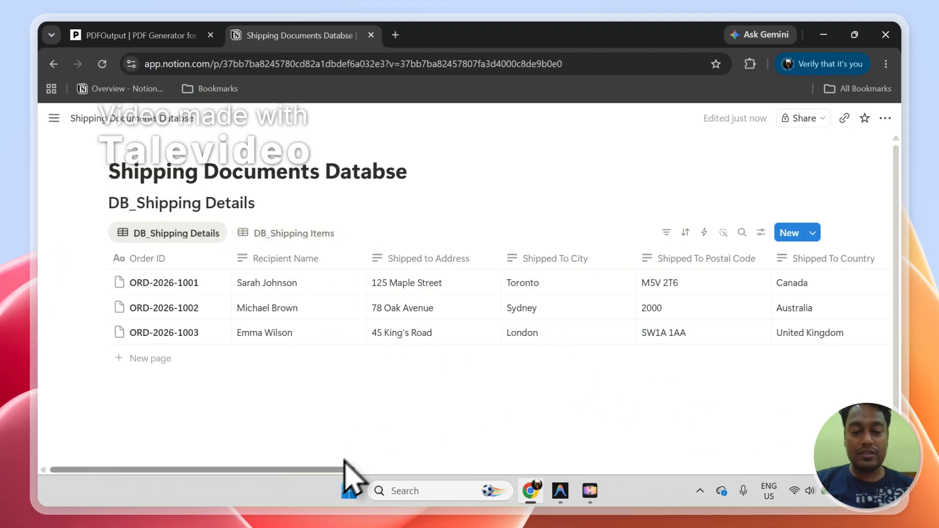
drag(352, 471, 876, 471)
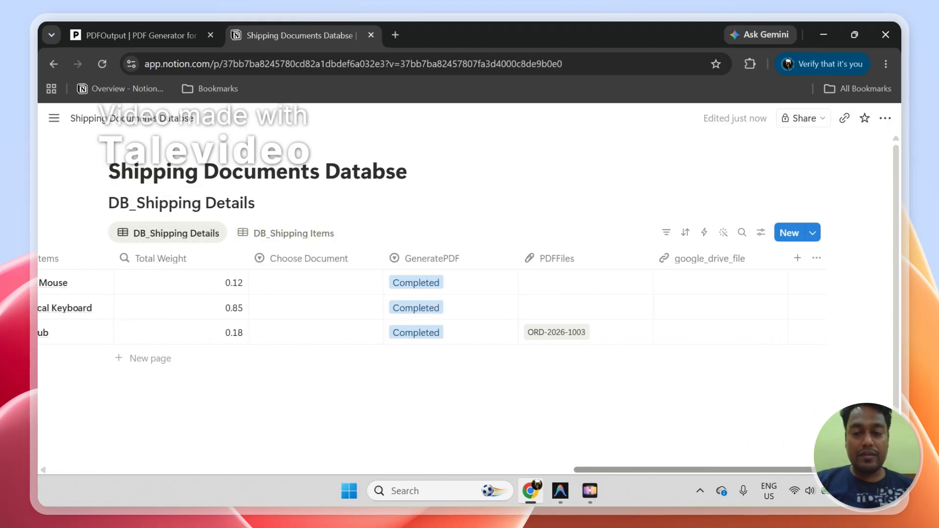
click(442, 308)
click(445, 323)
click(422, 287)
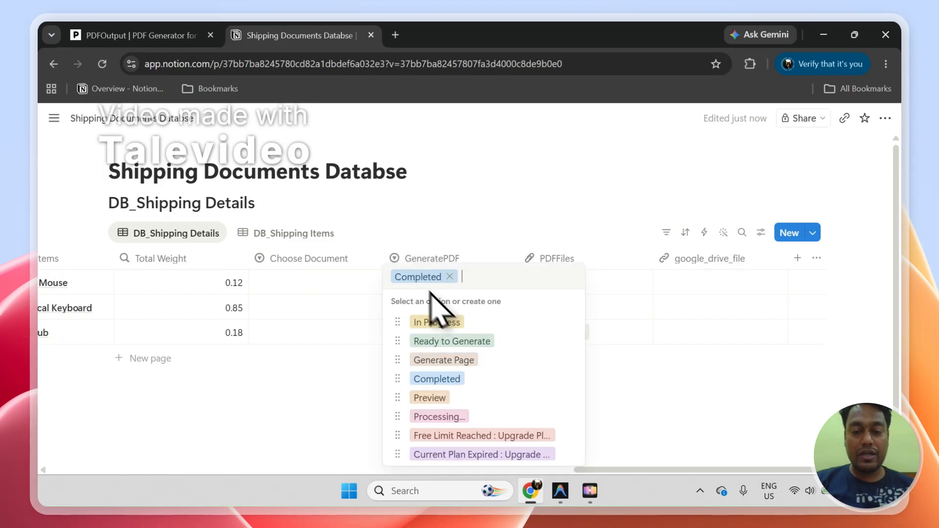
click(449, 340)
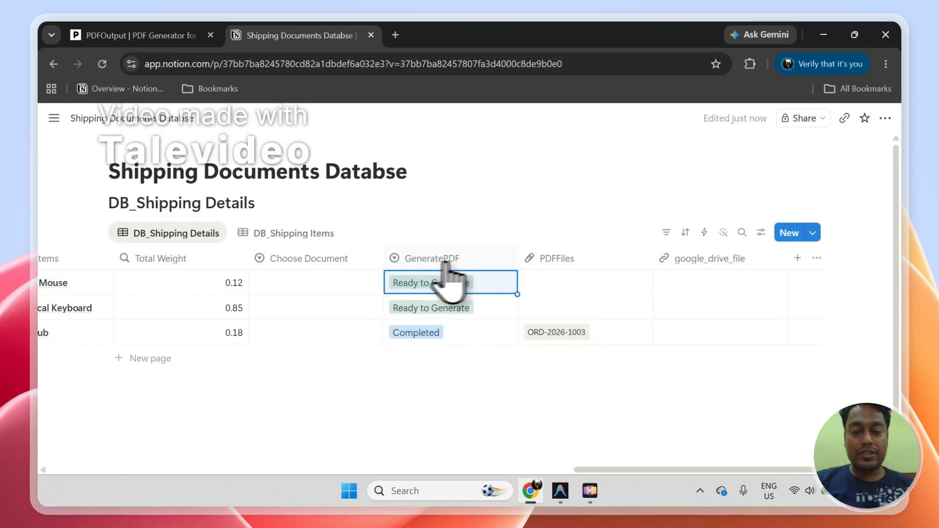
click(442, 230)
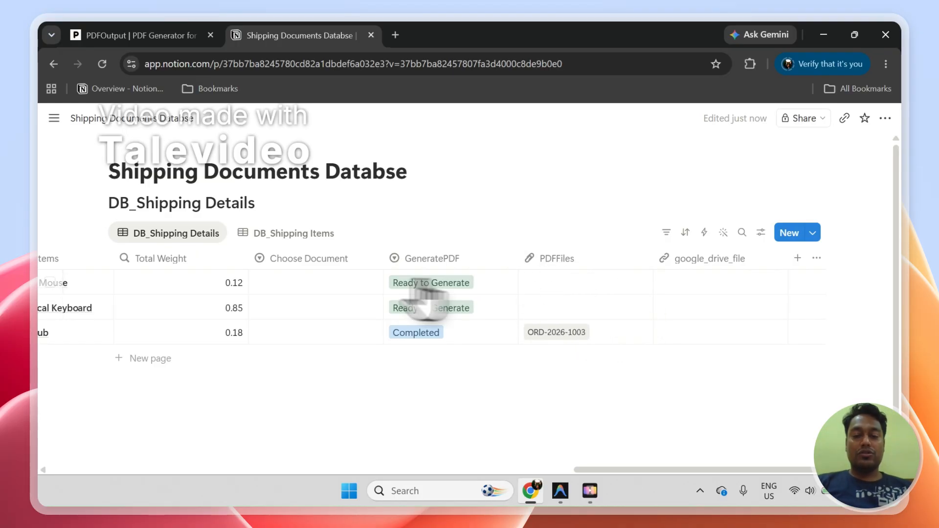
click(484, 283)
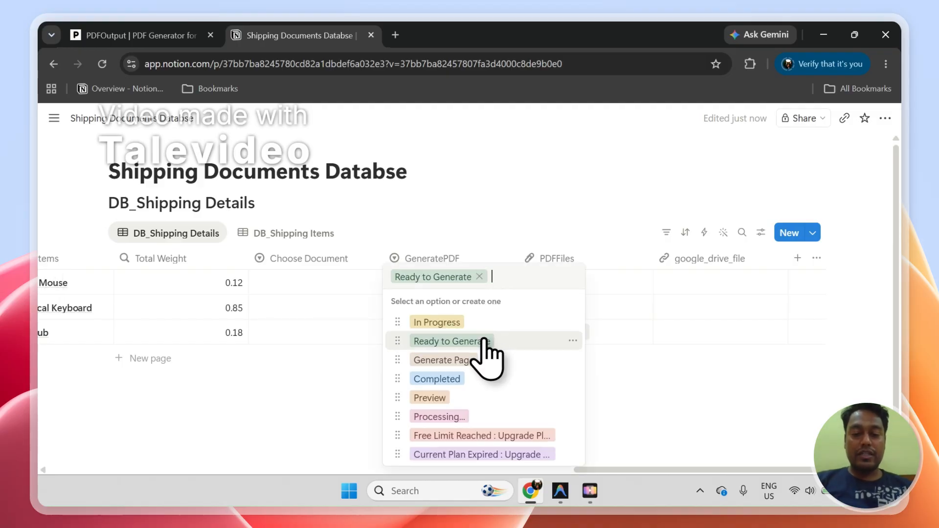
key(Escape)
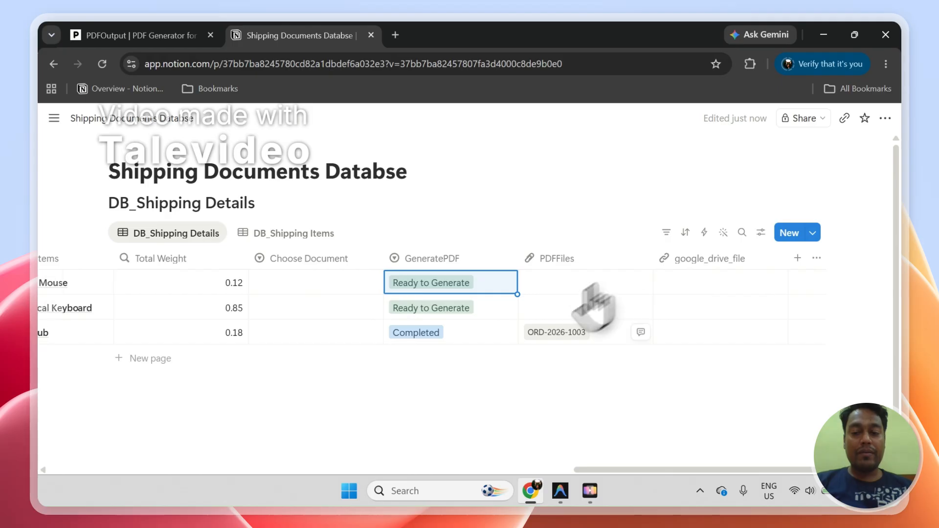
Step: Switch to the PDFOutput dashboard and sign out of the account
click(177, 36)
click(237, 36)
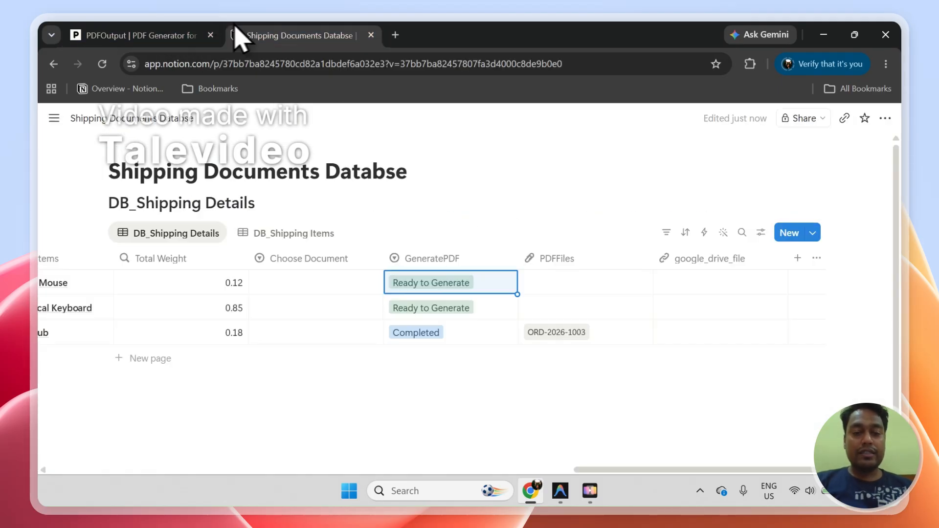
click(138, 37)
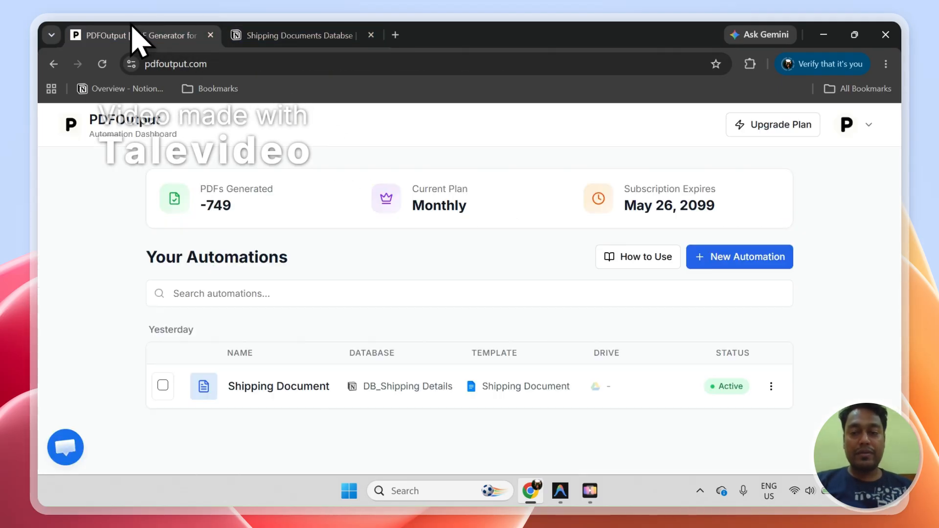
click(869, 128)
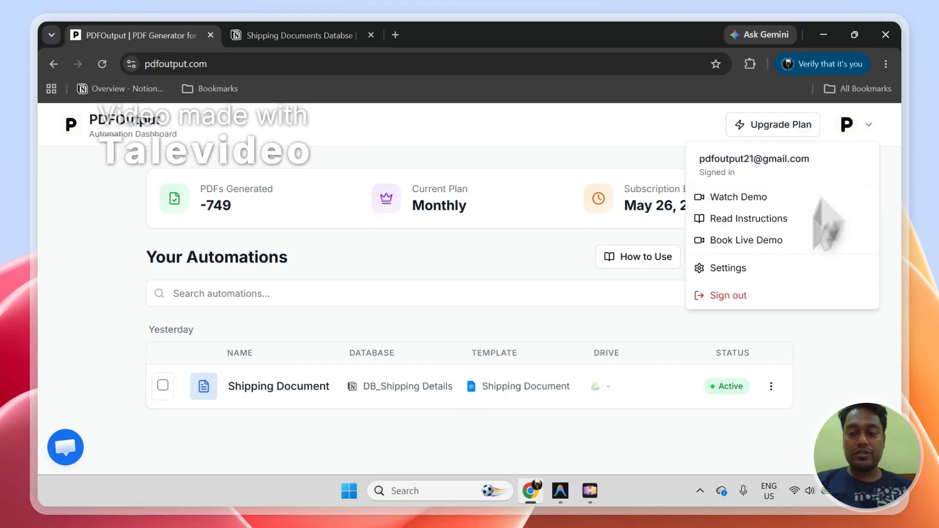
click(792, 295)
Step: Open the PDFOutput Contact page from the site footer and view its Send Message form
drag(897, 139, 890, 475)
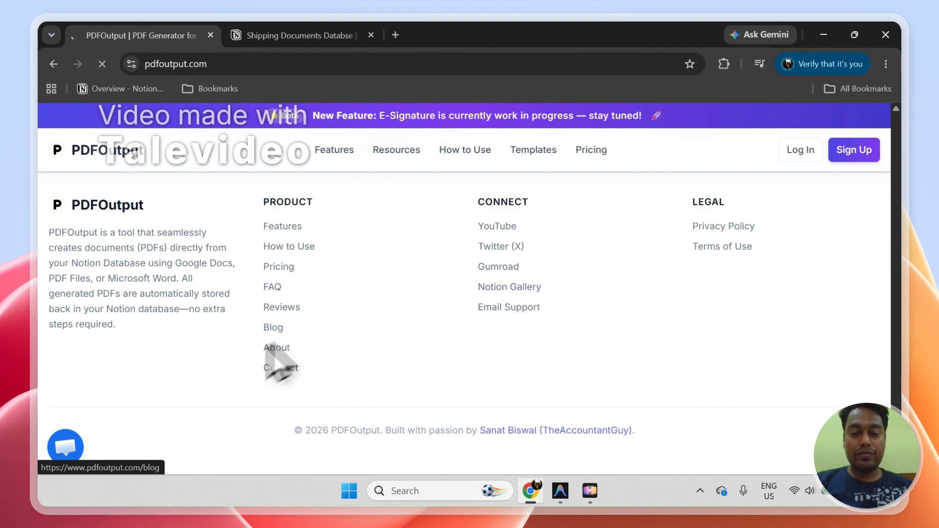
mouse_move(897, 453)
mouse_down()
mouse_move(896, 434)
mouse_move(897, 463)
mouse_up()
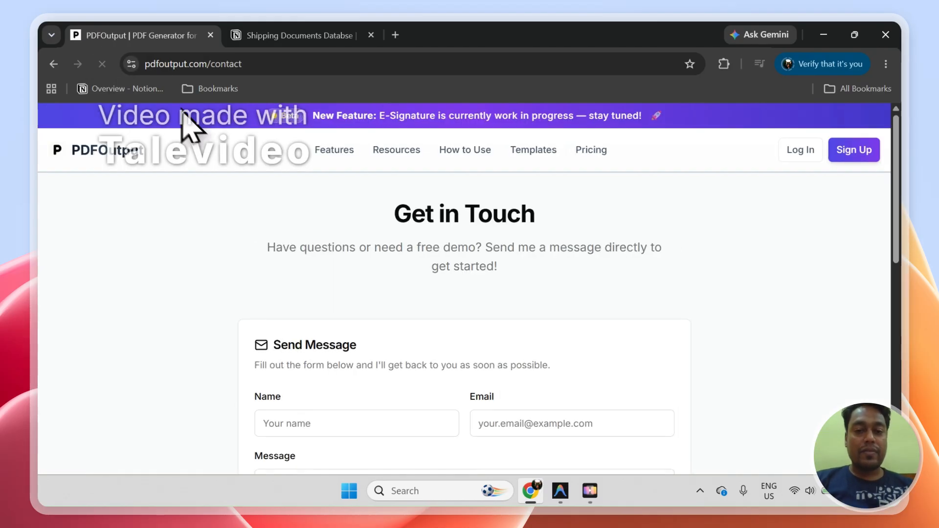
scroll(901, 281, down, 2)
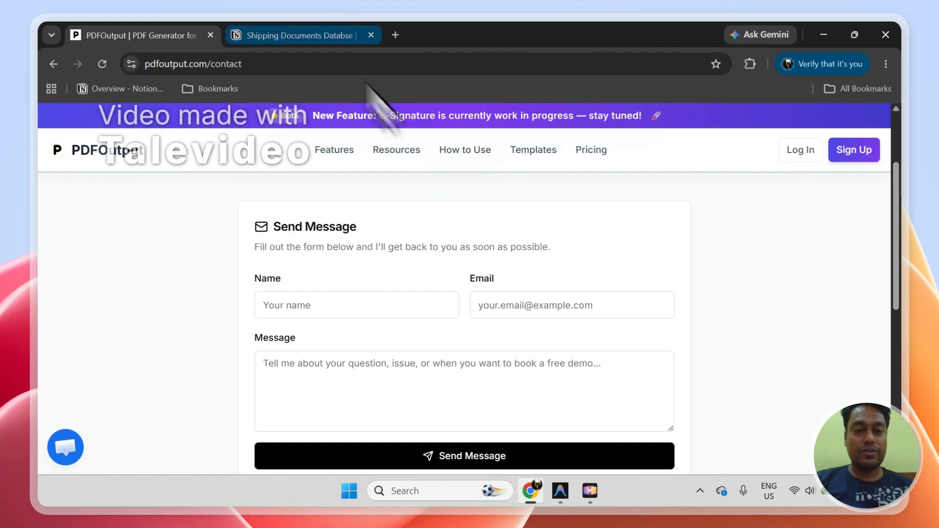
Step: Return to the Notion shipping database, open the Wireless Mouse order's generated PDF, and check its product items and totals
click(289, 31)
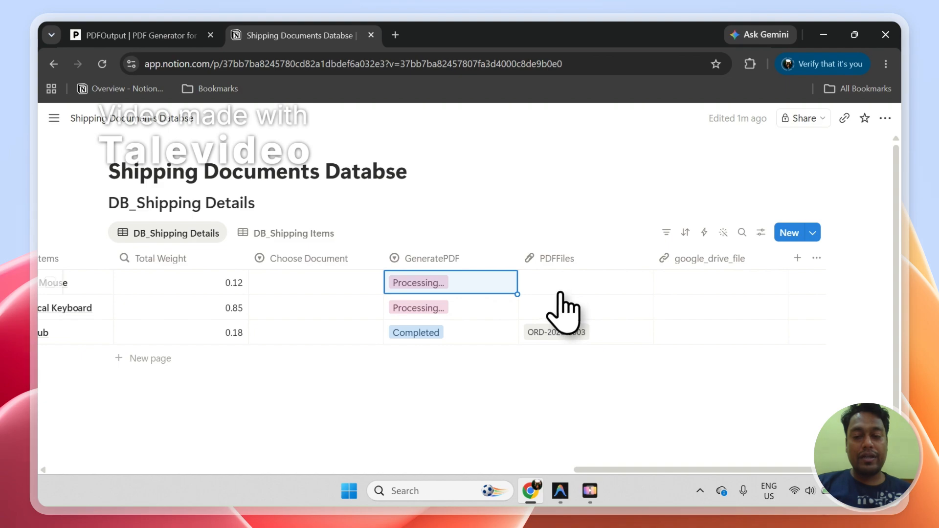
click(562, 368)
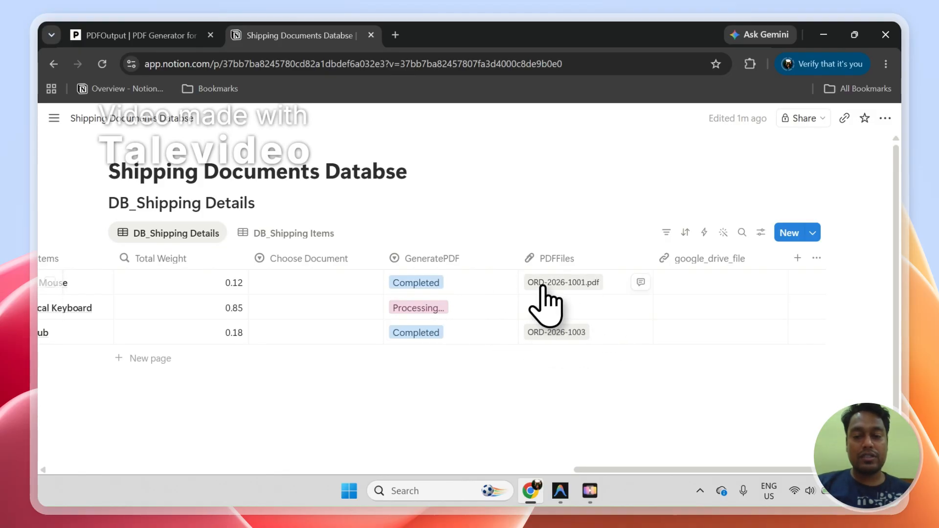
click(545, 283)
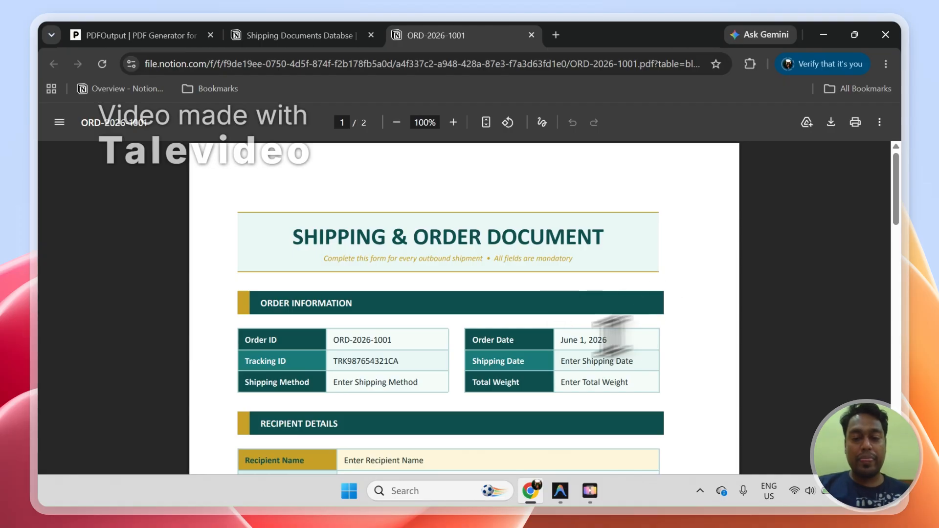
drag(902, 178, 906, 268)
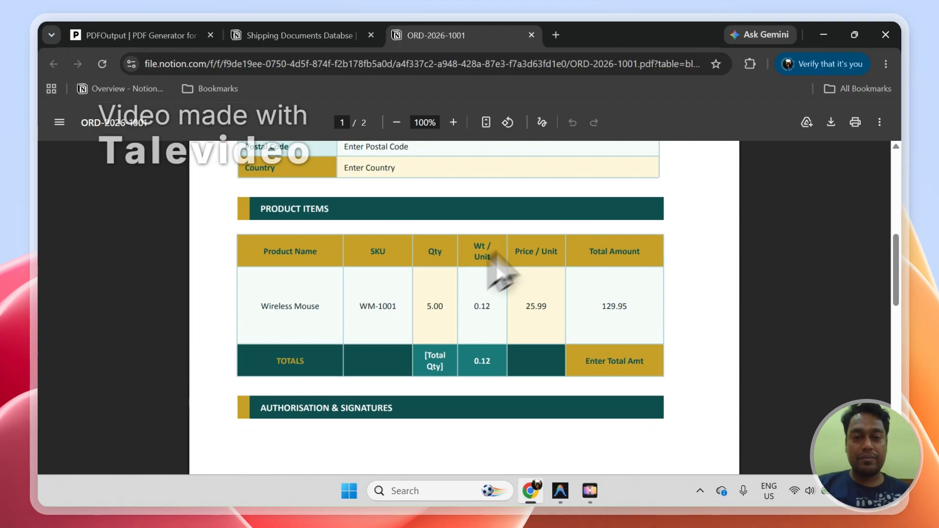
Step: Back in DB_Shipping Details, narrow the GeneratePDF column and reload the page to recheck the orders' generation status
click(315, 35)
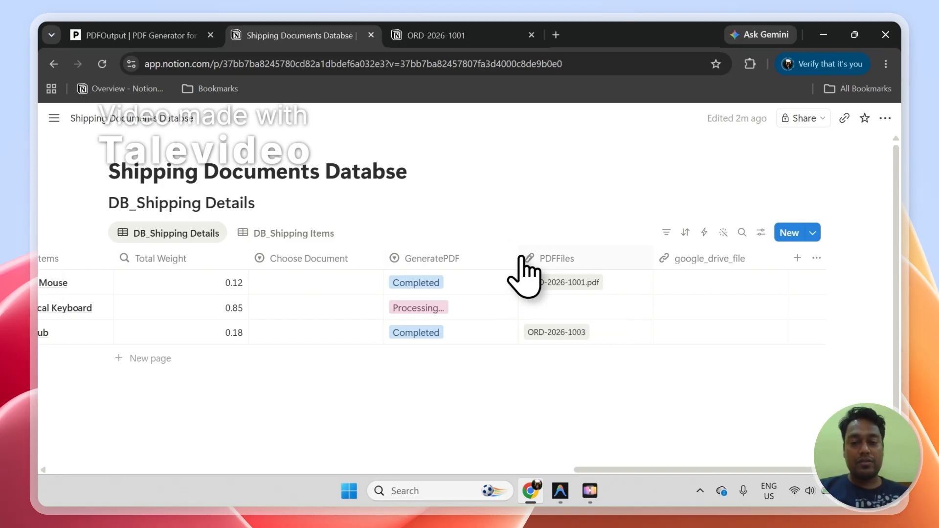
drag(518, 264, 504, 270)
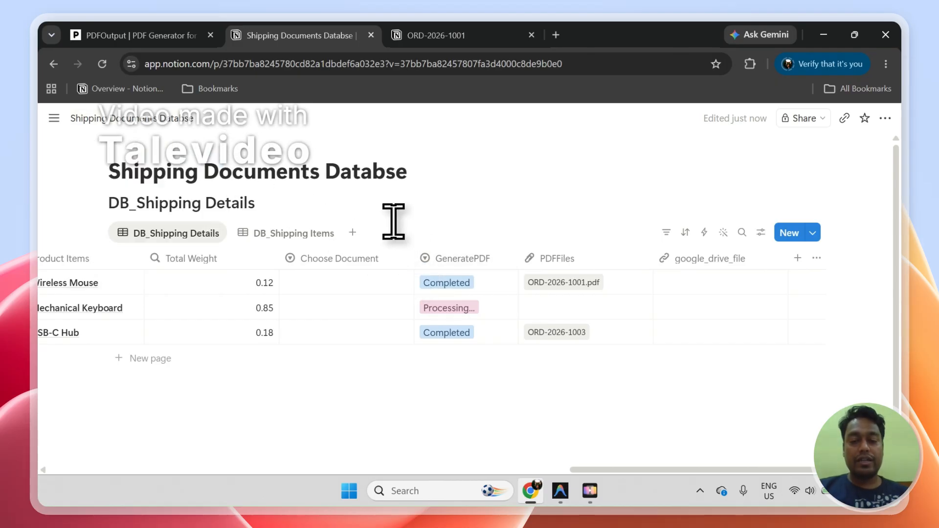
click(103, 64)
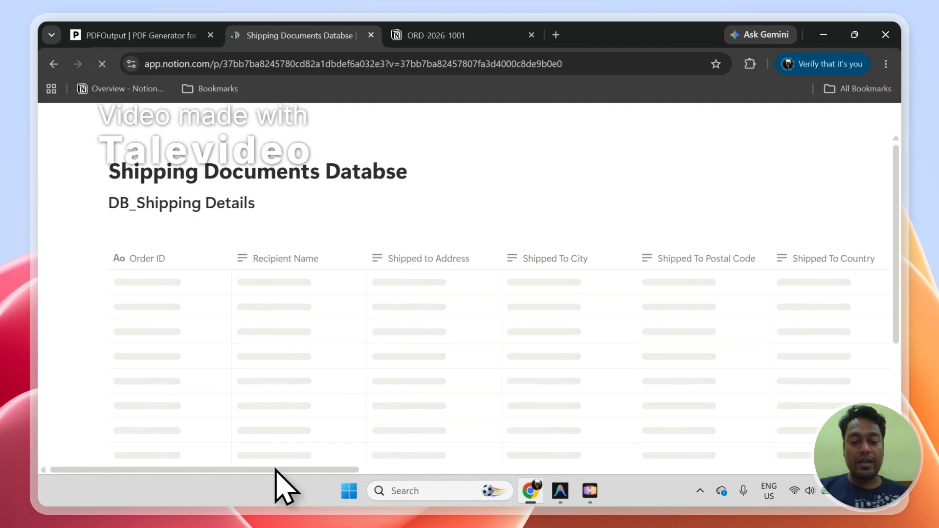
drag(275, 470, 771, 477)
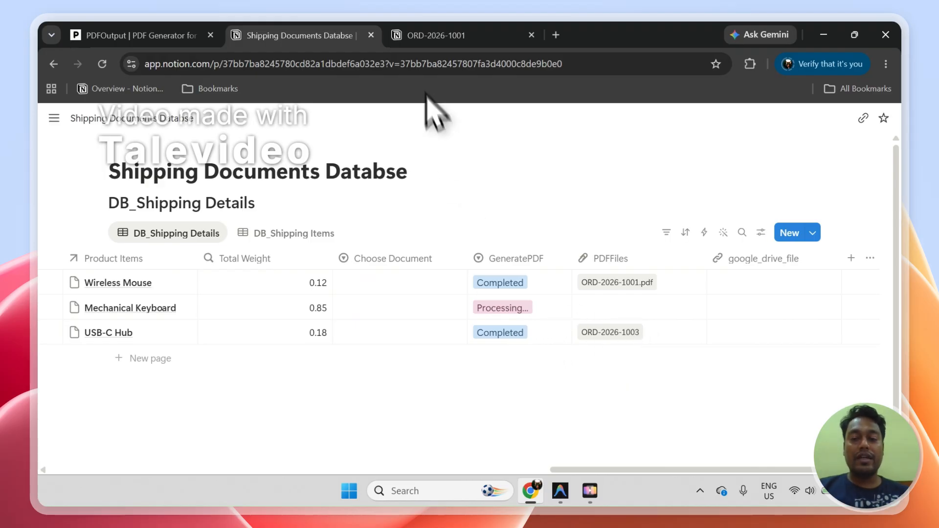
Step: Review the order information and recipient details in the Wireless Mouse order's PDF, and return to the Notion shipping database
click(429, 38)
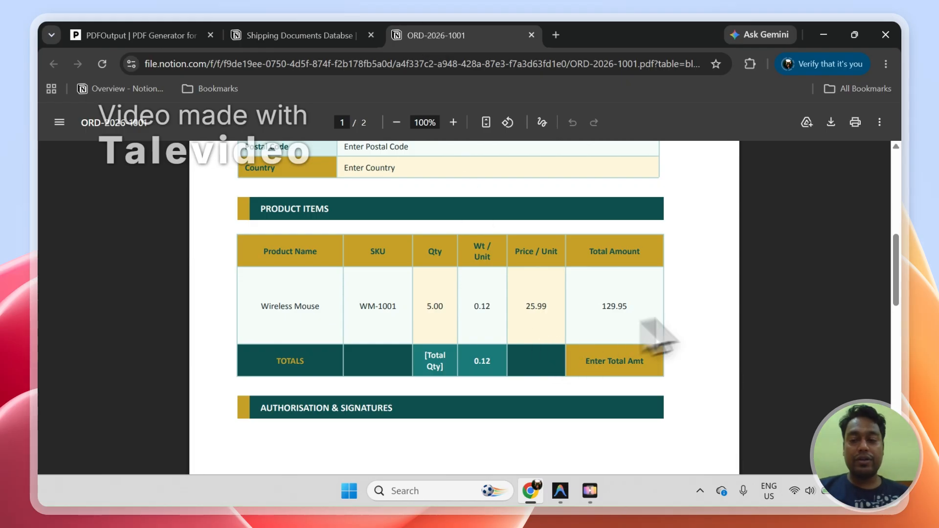
drag(903, 286, 881, 206)
scroll(891, 205, down, 1)
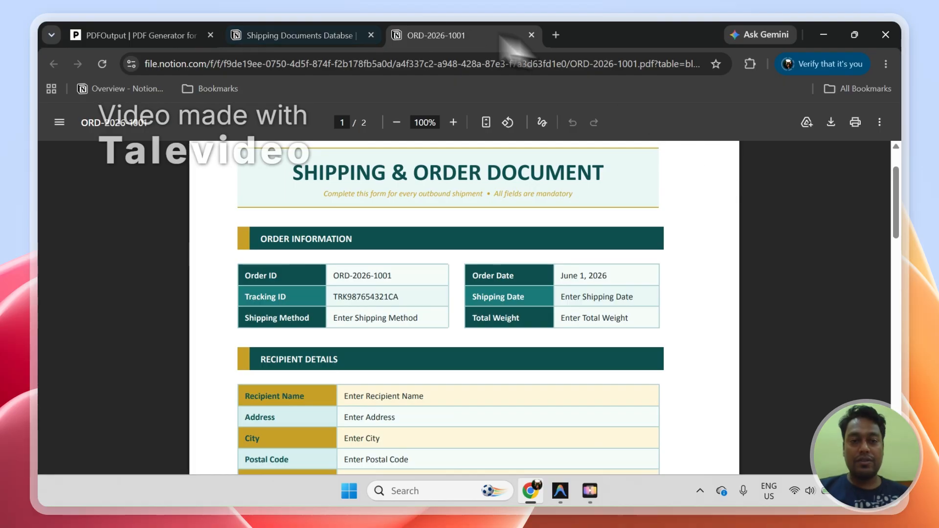
click(321, 36)
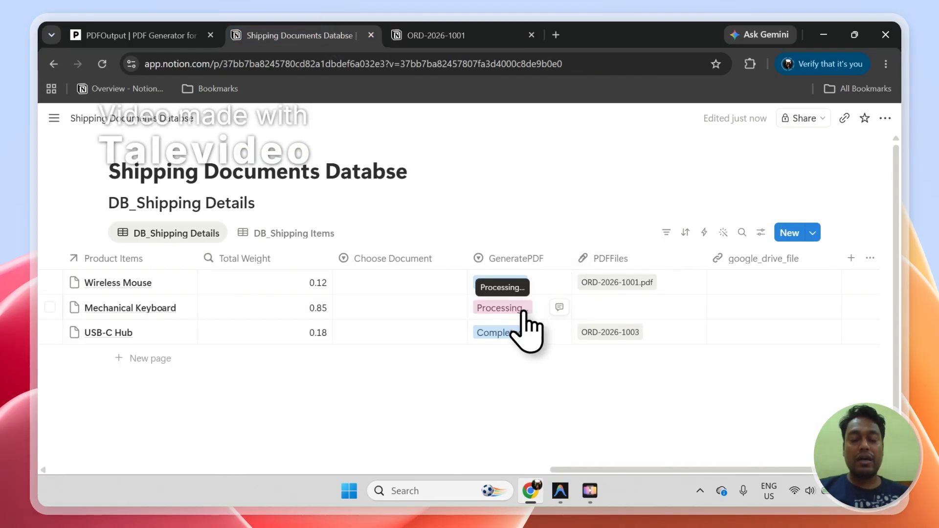